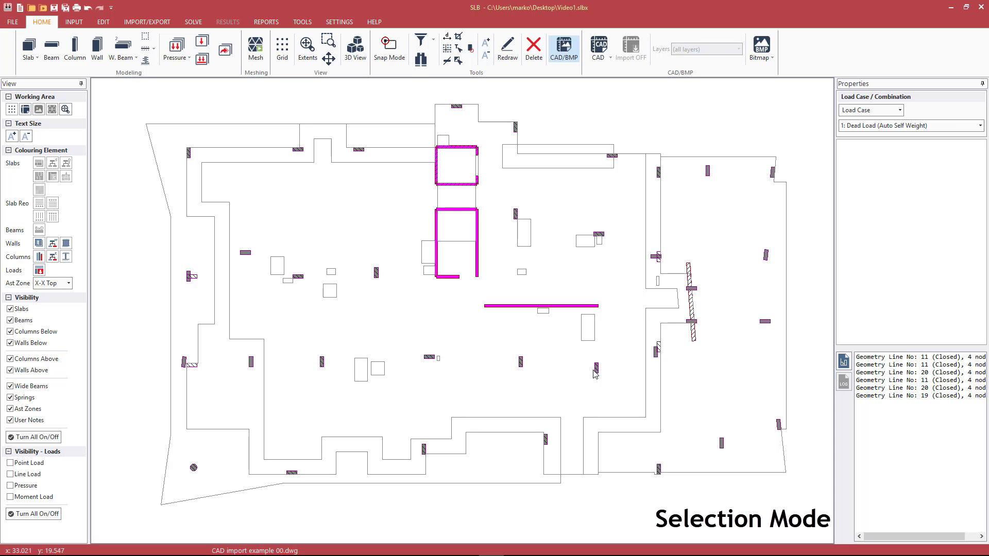
Inspect the properties of a column, a wall and the small slab rectangles, then clear the selection.
left_click(596, 370)
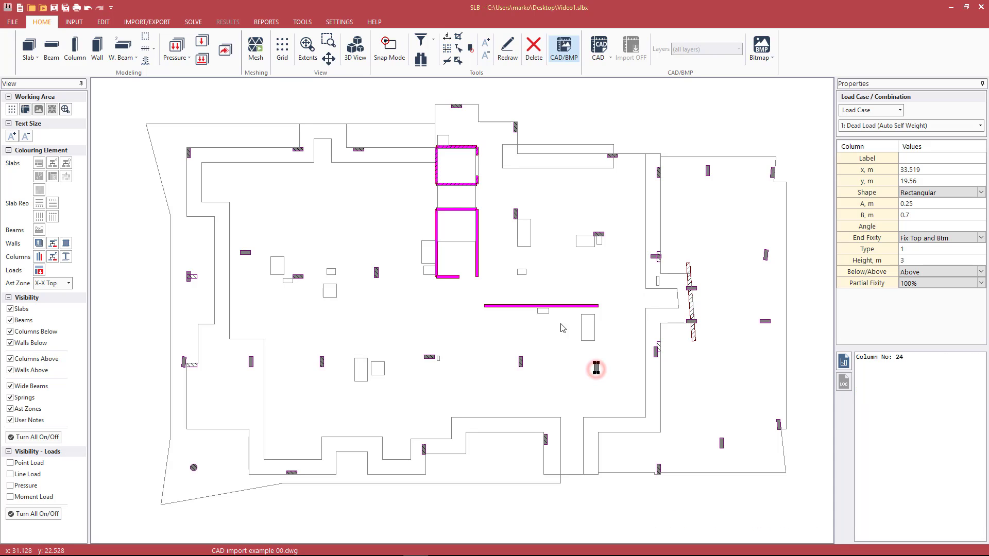
left_click(553, 306)
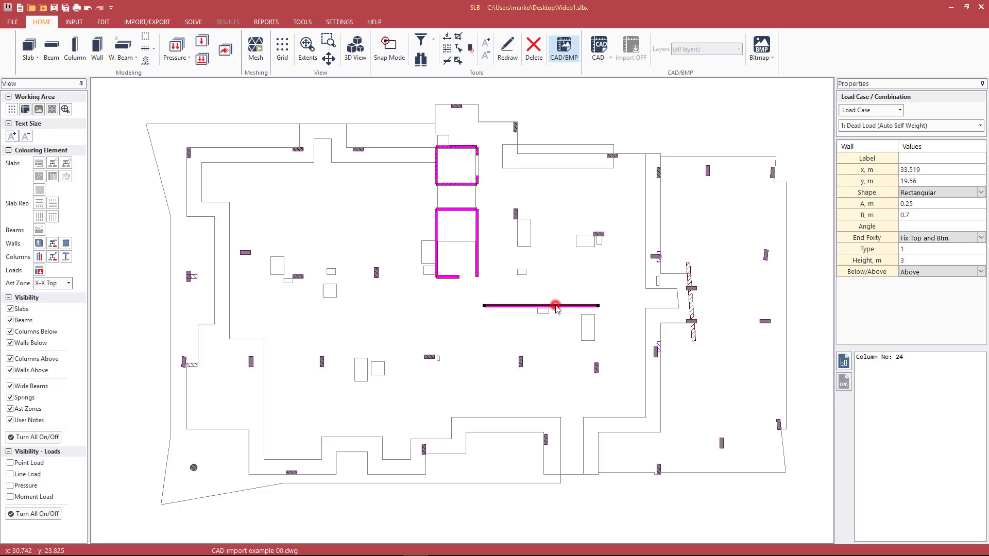
left_click(561, 331)
left_click(582, 328)
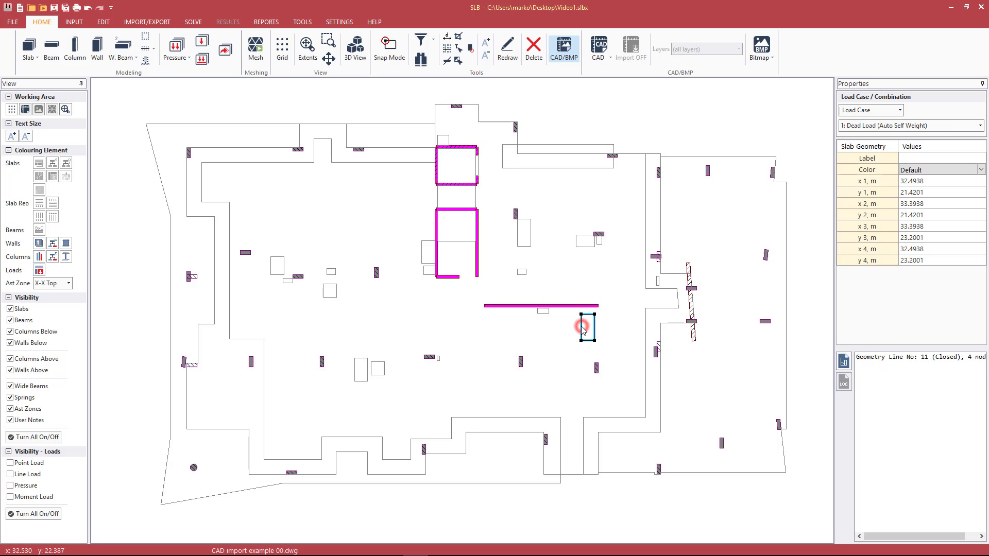
left_click(544, 312, "shift")
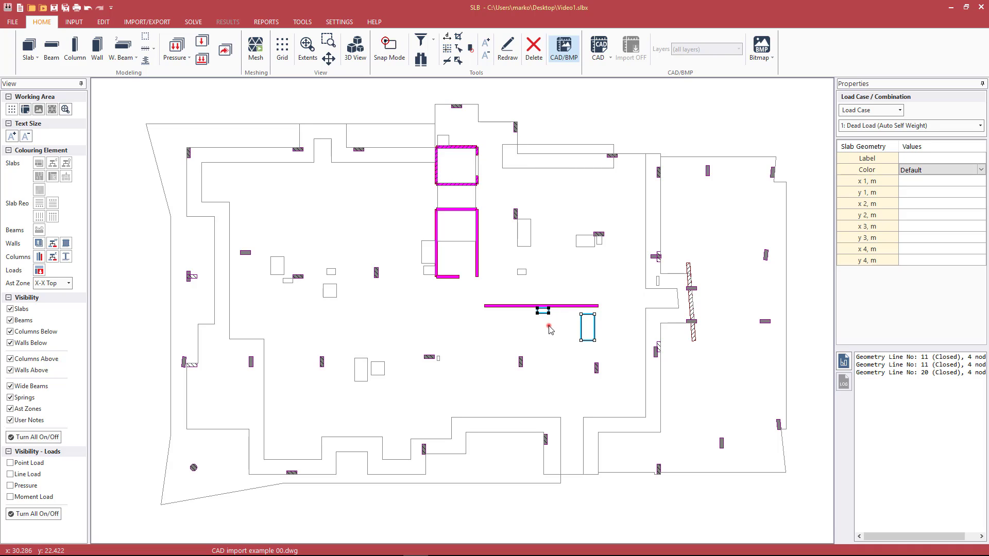
left_click(549, 331)
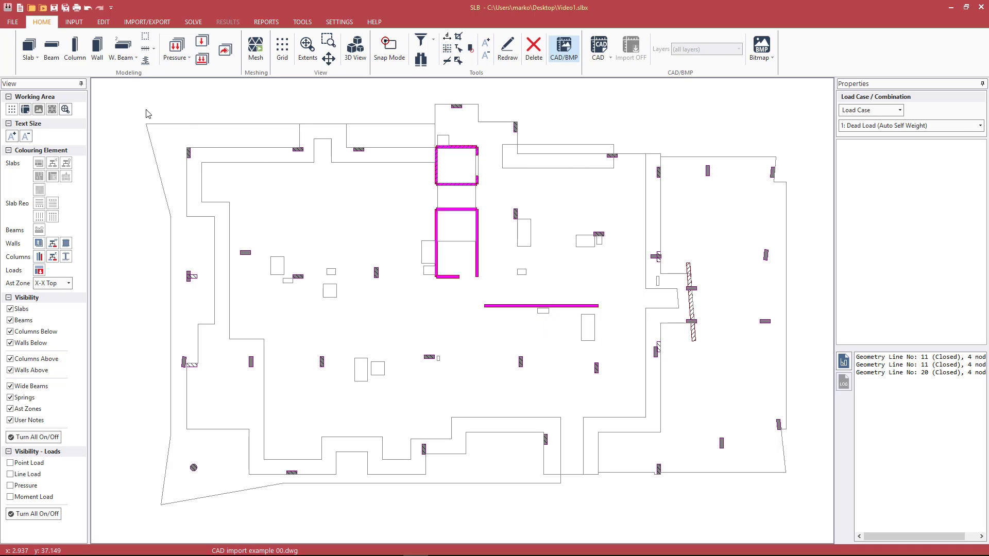
Window-select the drawing geometry in both directions, clear each selection, and turn on the dot grid.
mouse_move(102, 87)
left_mouse_down()
mouse_move(594, 473)
mouse_move(706, 530)
left_mouse_up()
left_click(700, 523)
left_click_drag(720, 517, 115, 89)
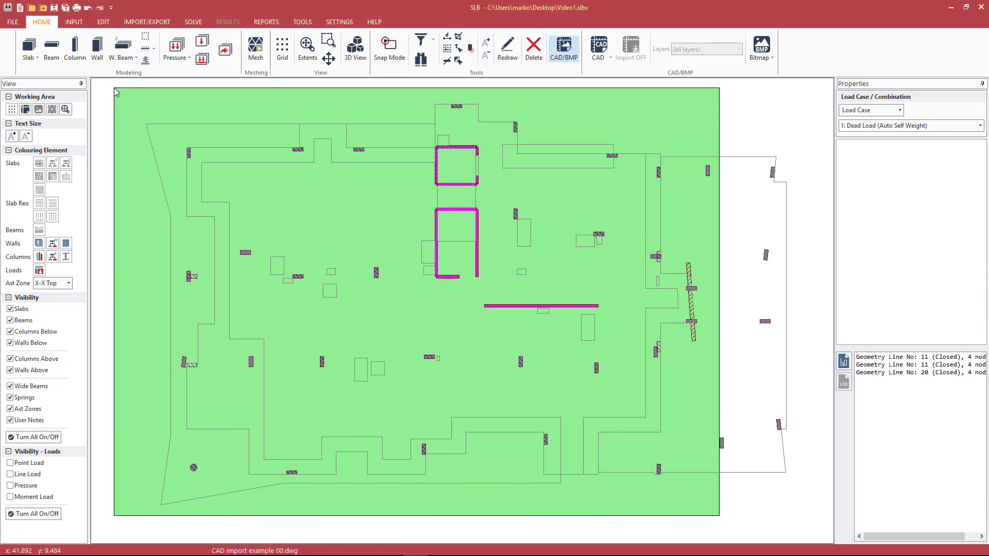
left_click_drag(115, 88, 115, 88)
left_click(114, 91)
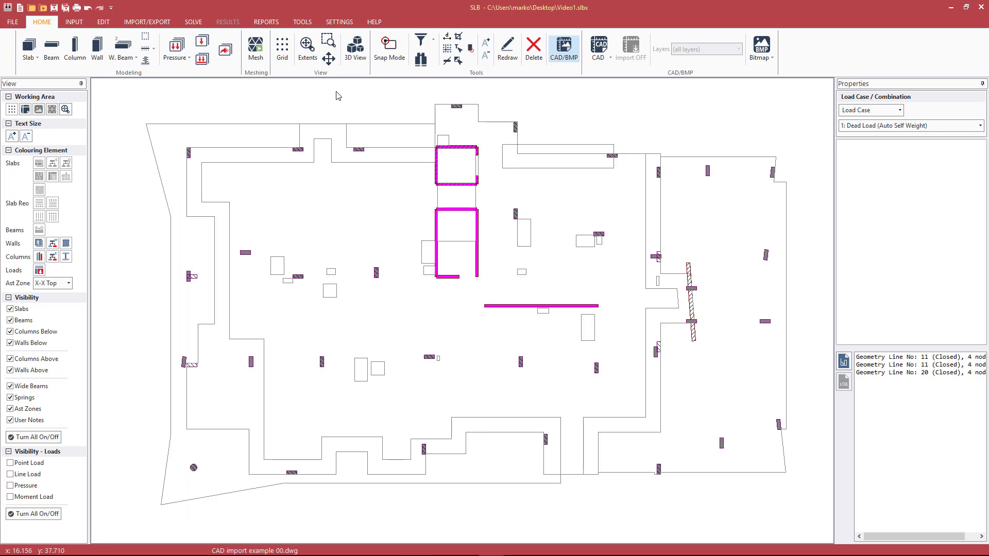
left_click(288, 50)
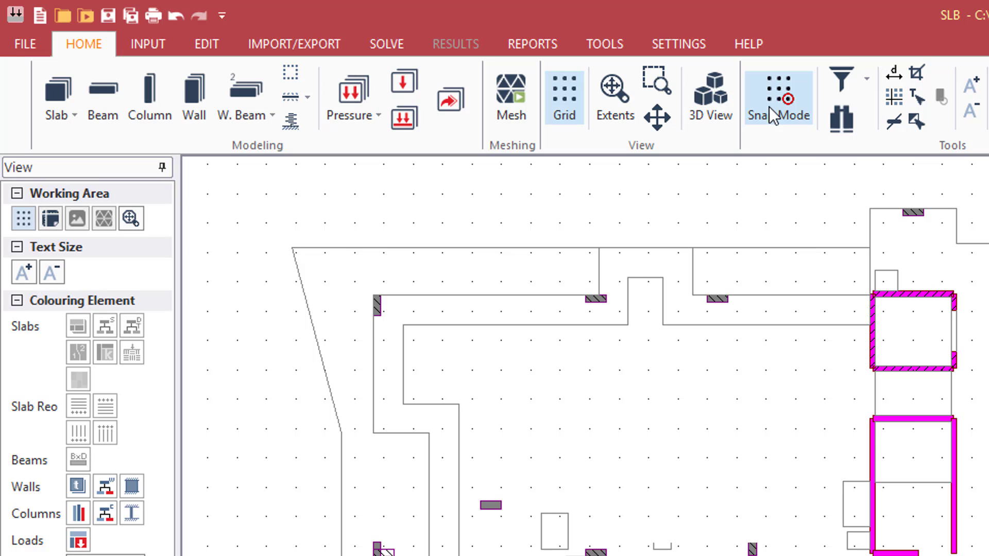
Cycle Snap Mode through grid, corner and edge snapping, finishing on Snap to Corner.
left_click(769, 107)
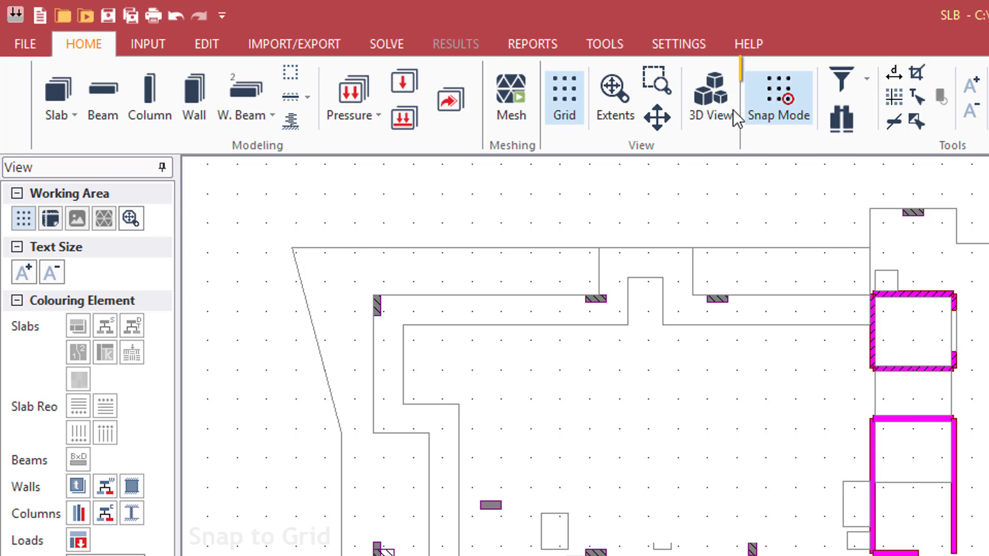
left_click(784, 94)
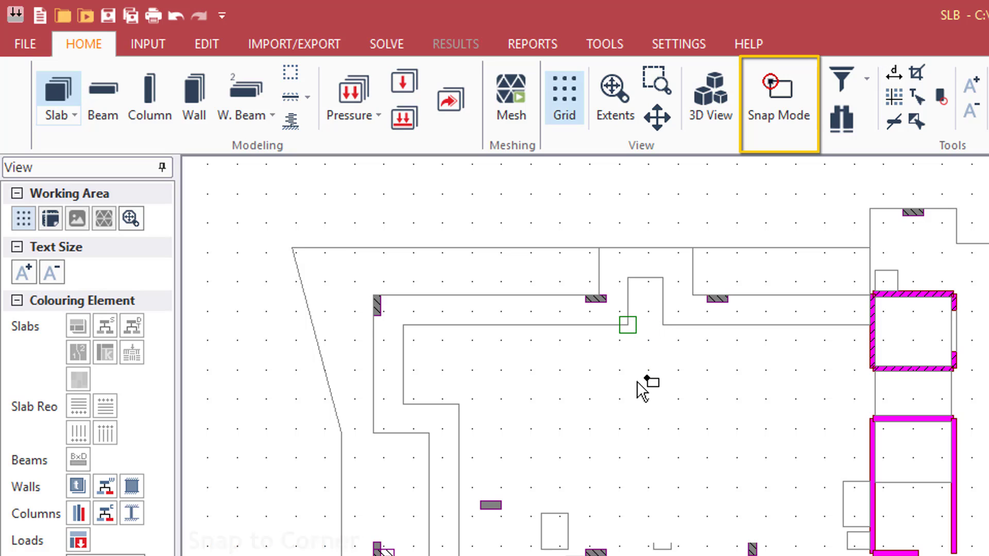
left_click(769, 97)
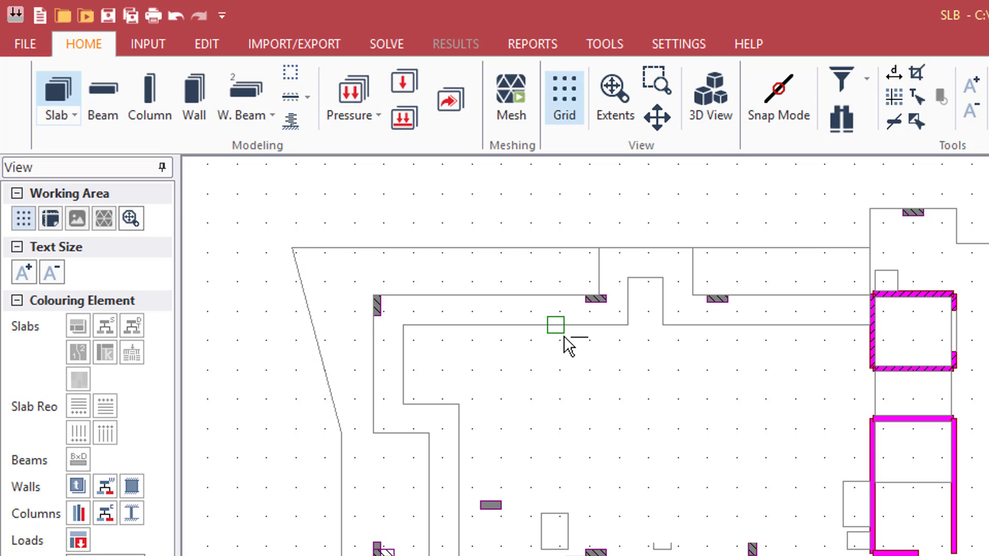
left_click(783, 107)
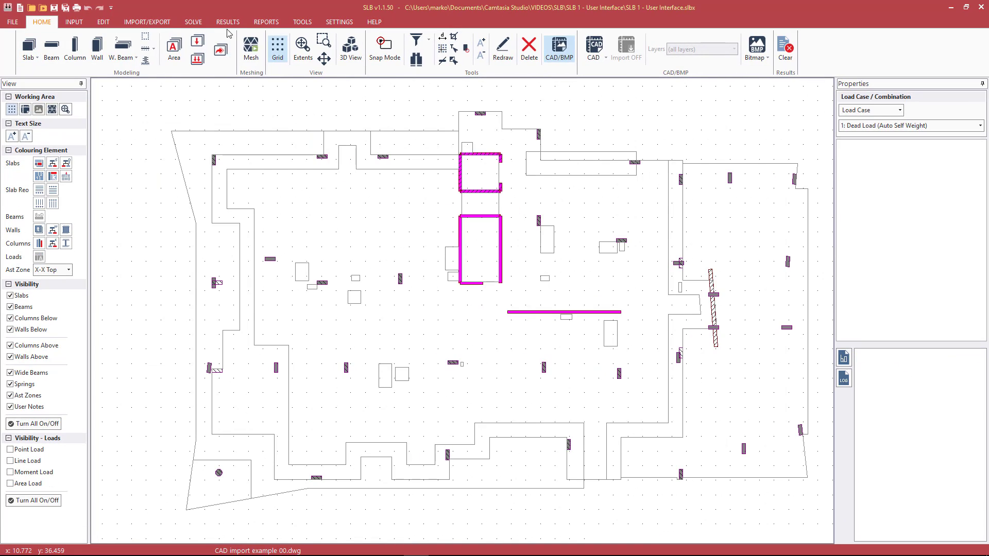
Show the Reo X-X Bottom contour plot and label three 388 mm²/m values on the slab.
left_click(229, 24)
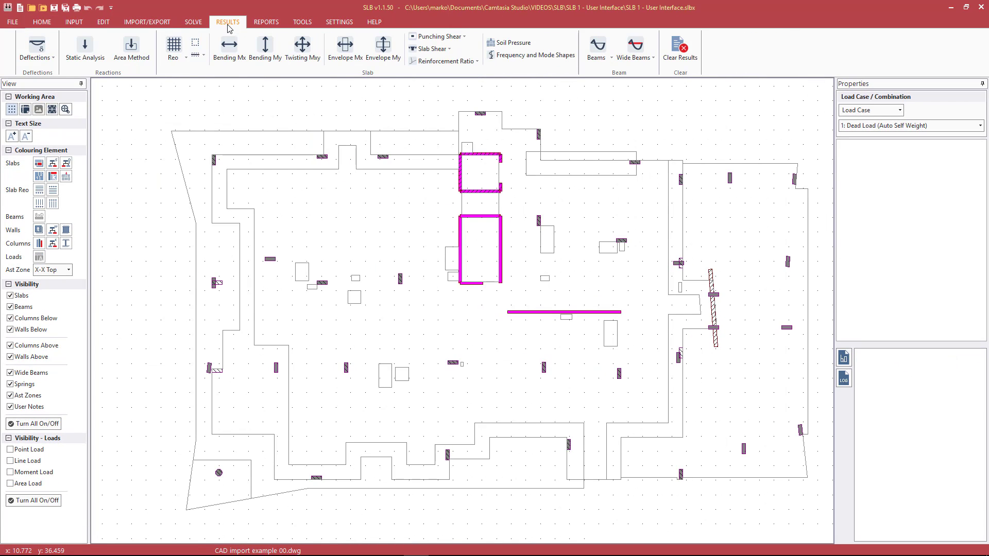
left_click(179, 58)
left_click(191, 81)
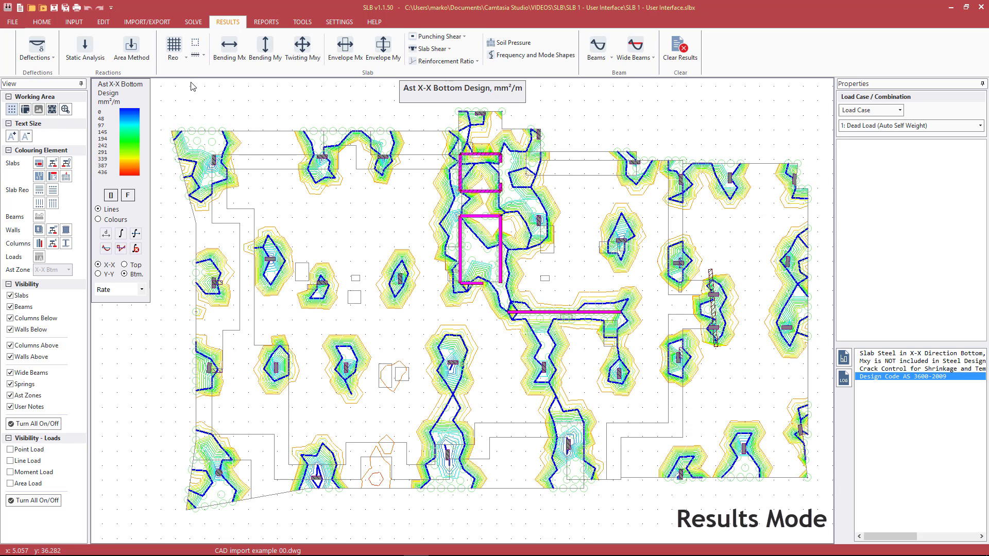
left_click(330, 189)
left_click(380, 224)
left_click(336, 249)
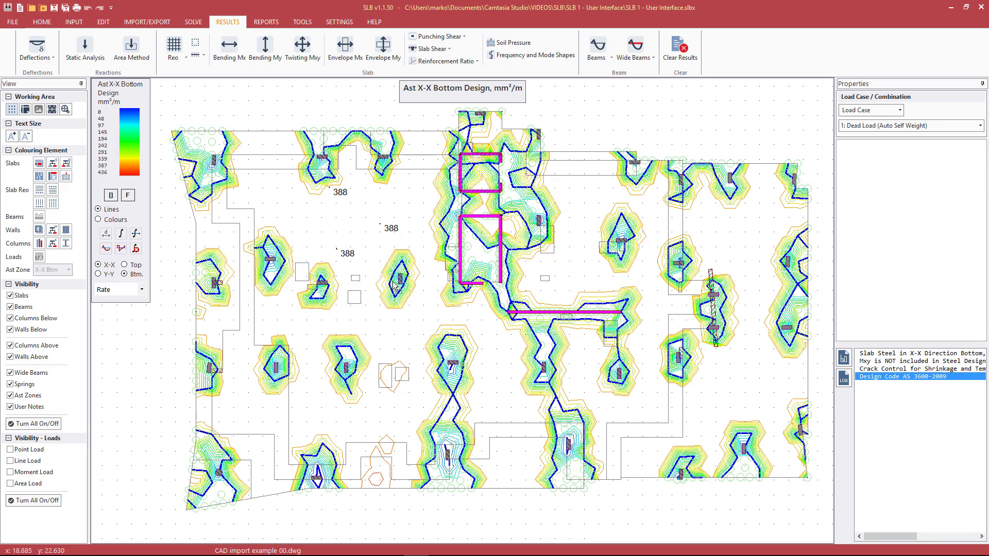
left_click(41, 22)
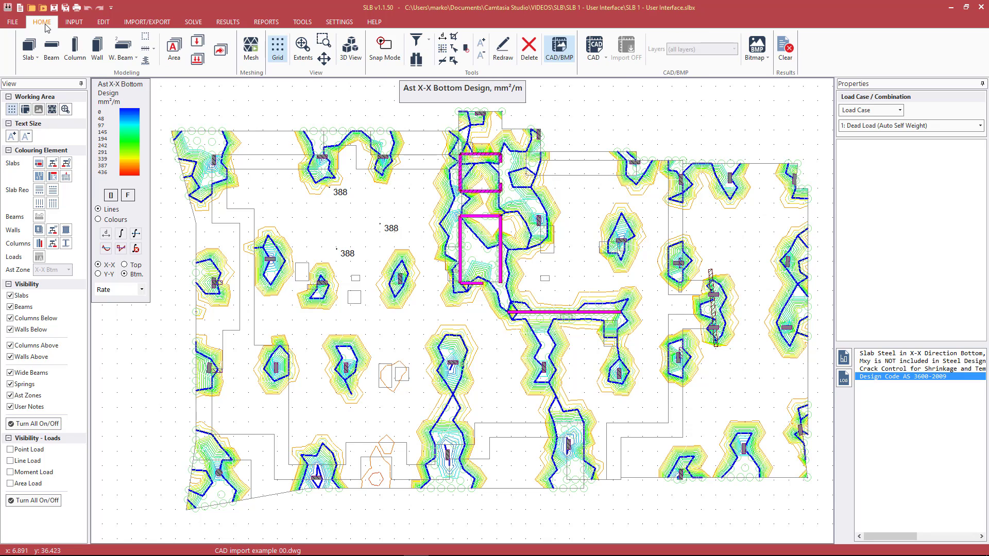
Redraw the plan to remove the reinforcement contours and value labels.
left_click(503, 54)
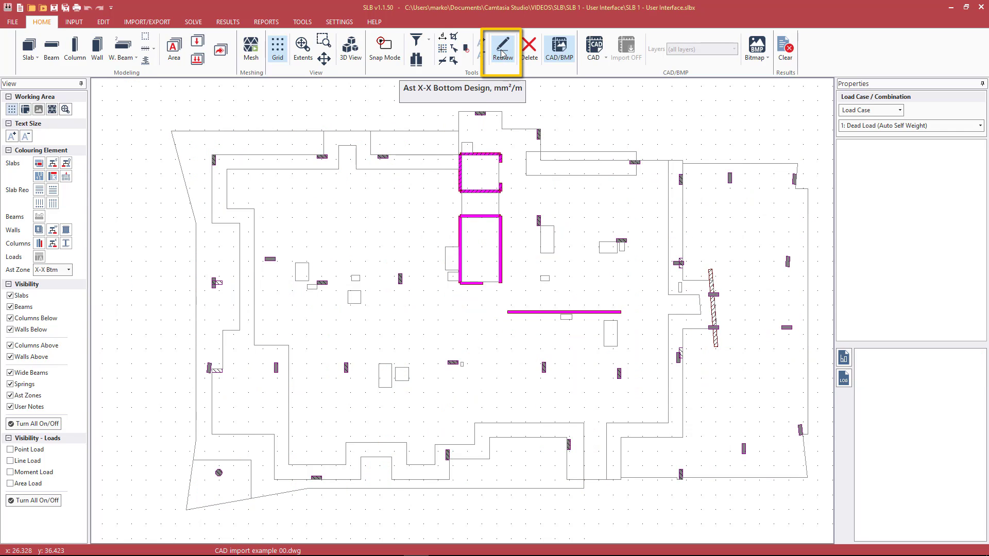
key("Escape")
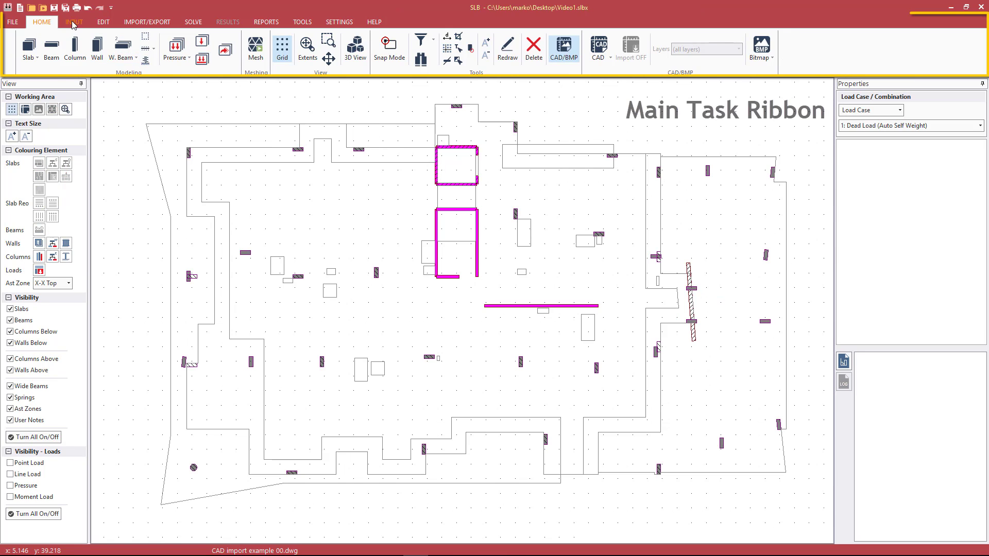
Browse the INPUT, EDIT, IMPORT/EXPORT, SOLVE and REPORTS ribbon tabs, then return to HOME.
left_click(72, 22)
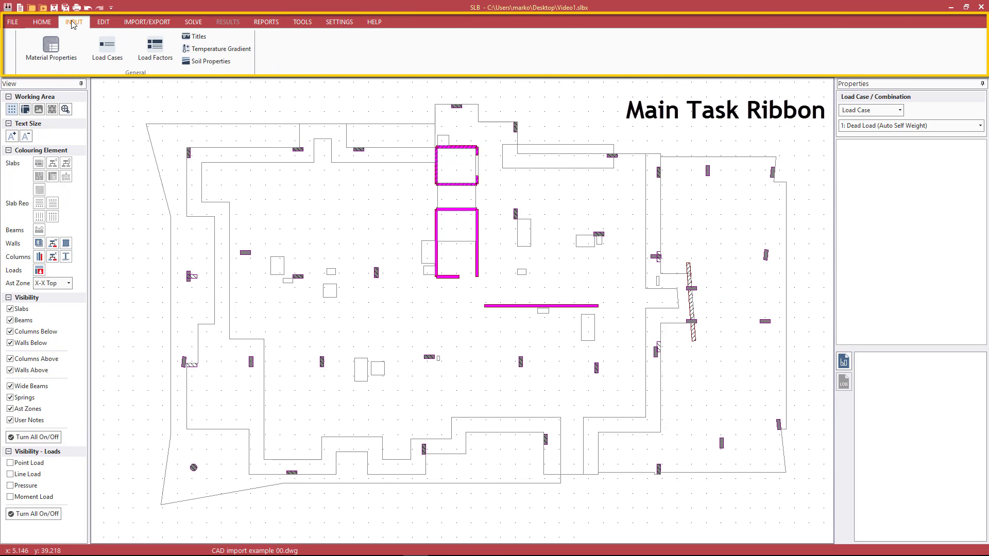
left_click(101, 23)
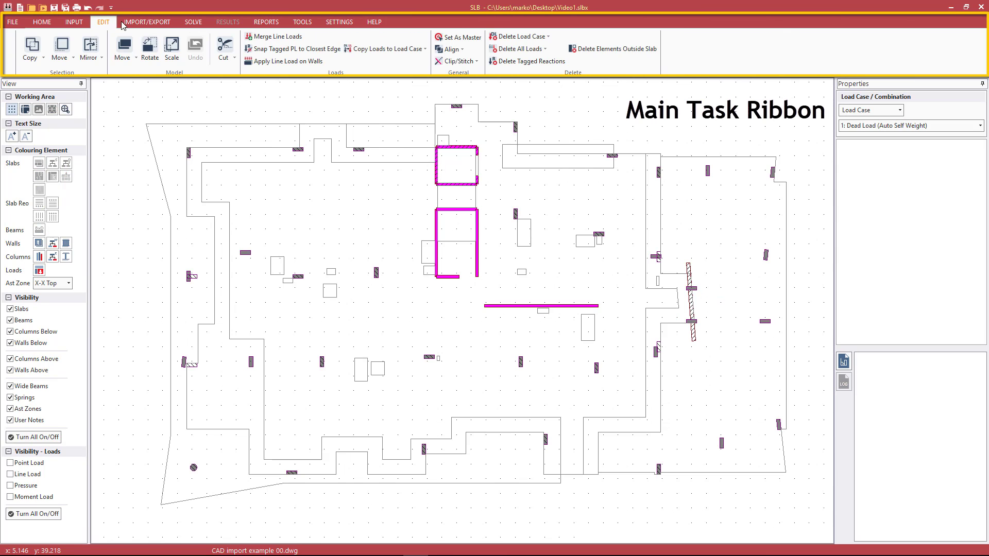
left_click(148, 24)
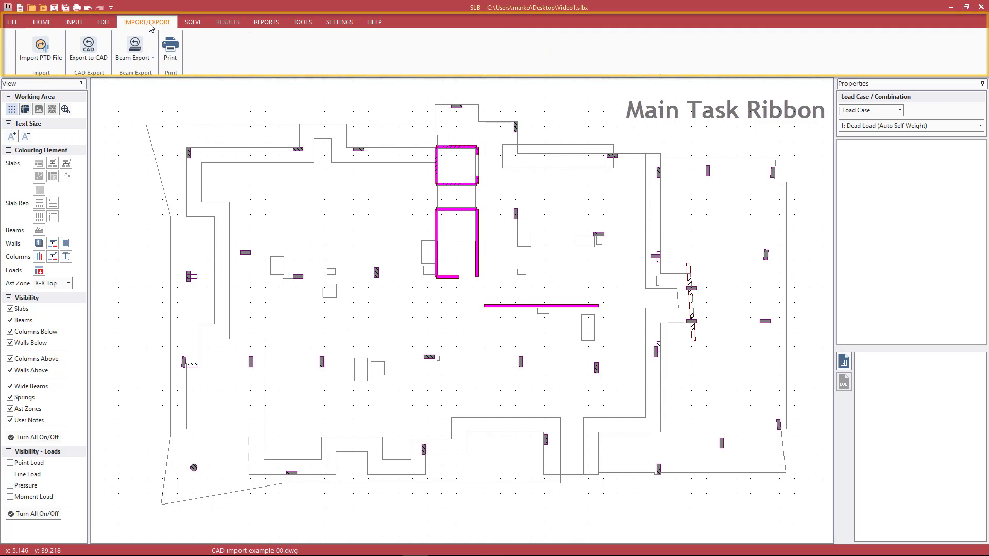
left_click(191, 24)
left_click(265, 23)
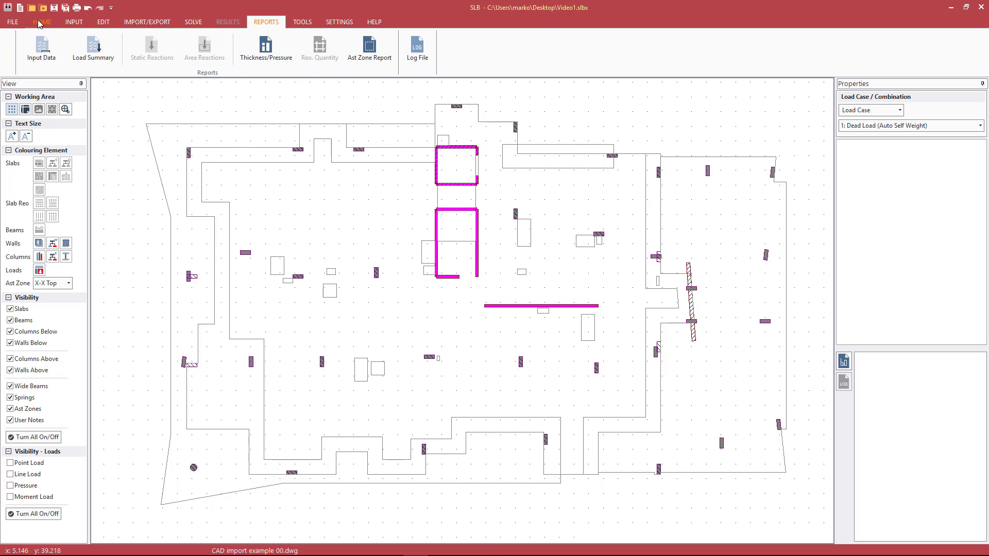
left_click(38, 20)
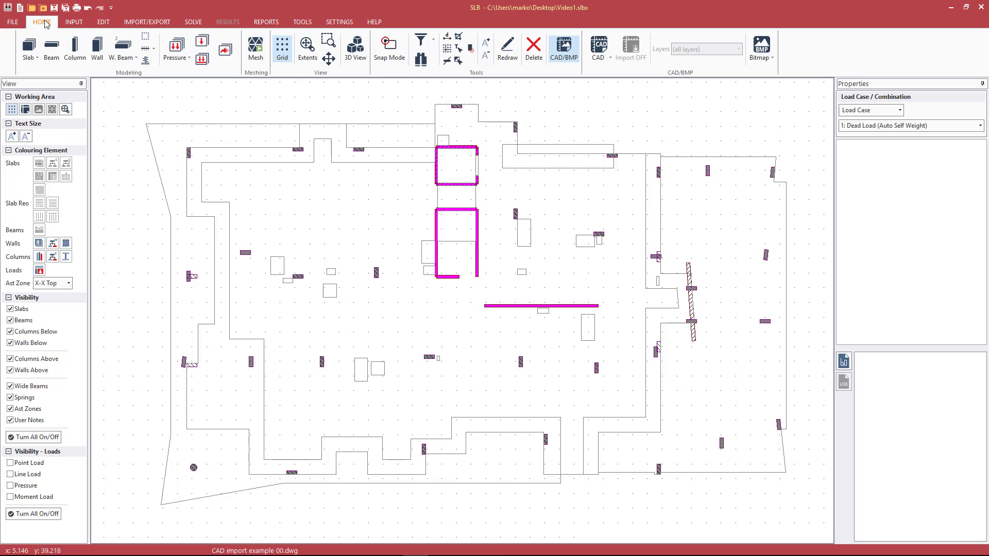
Show the EDIT tools, view the horizontal wall's right-click menu, then deselect the wall.
left_click(104, 23)
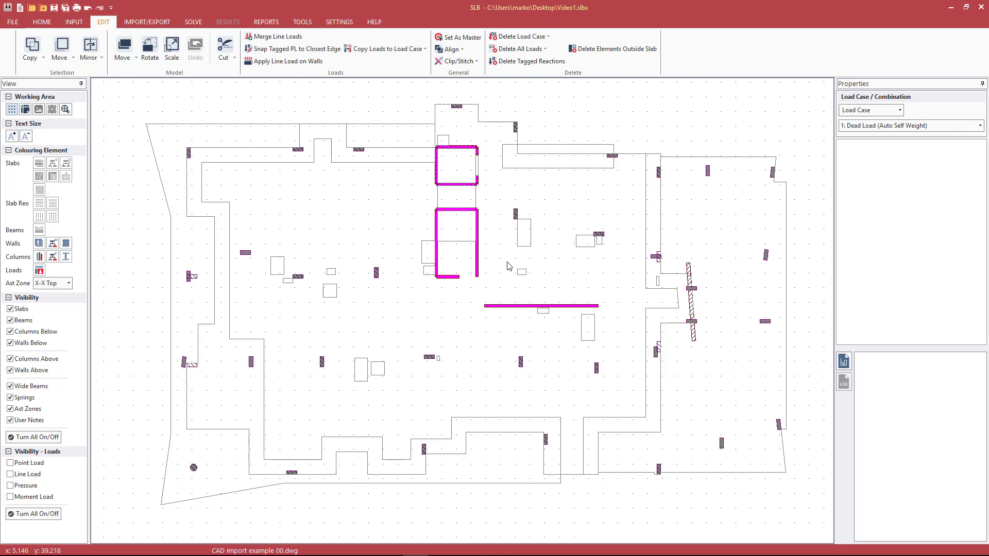
left_click(515, 305)
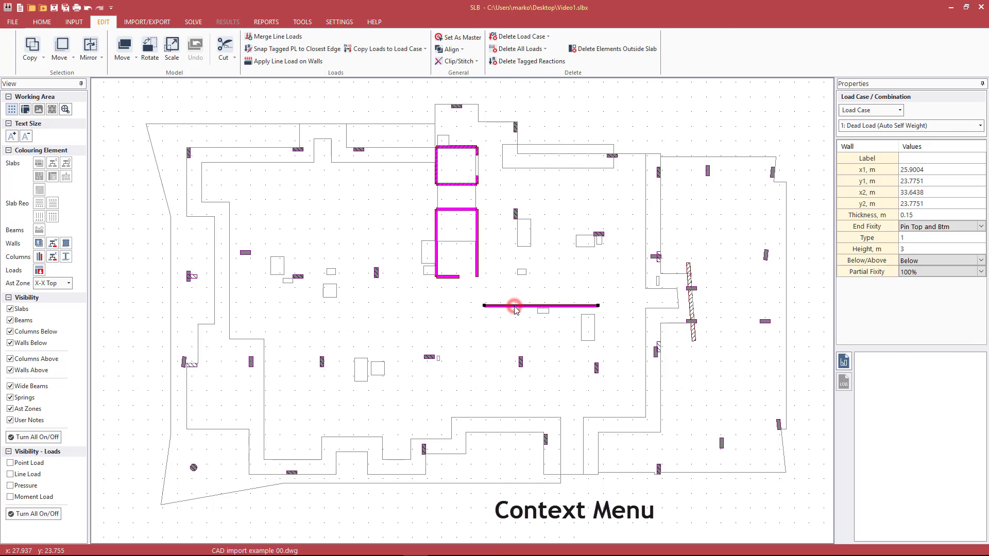
right_click(515, 310)
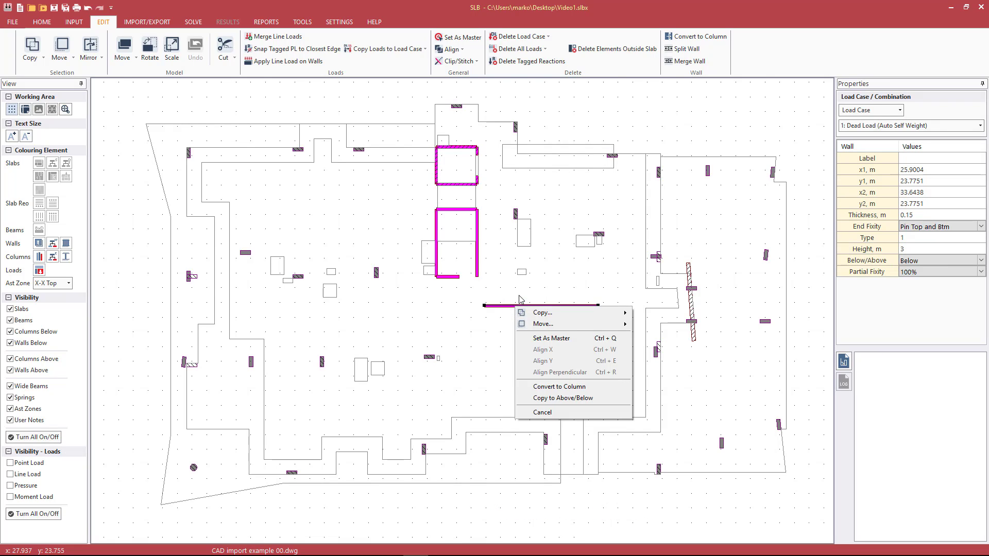
left_click(521, 292)
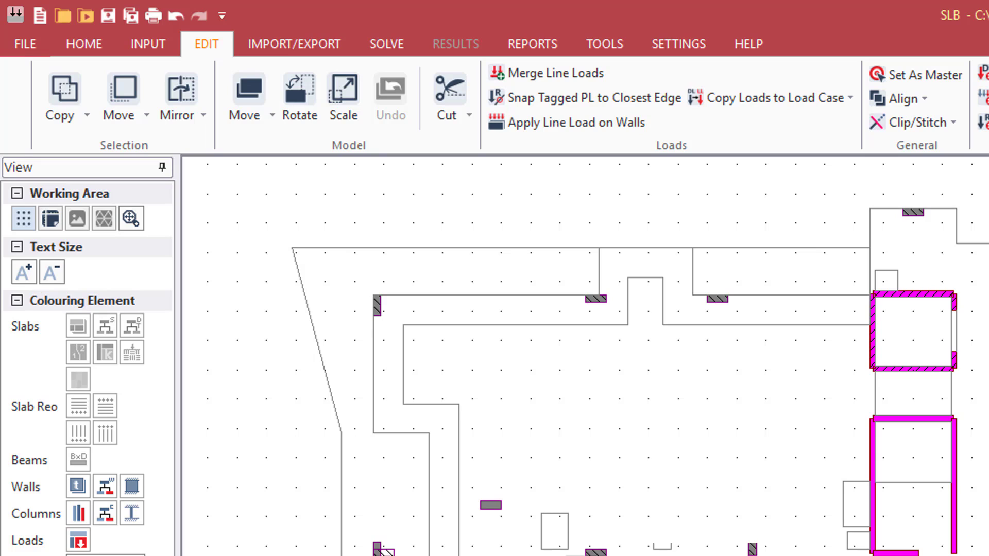
Use Alt KeyTips to reach Home, then open the Shortcut Keys list from HELP.
key("alt")
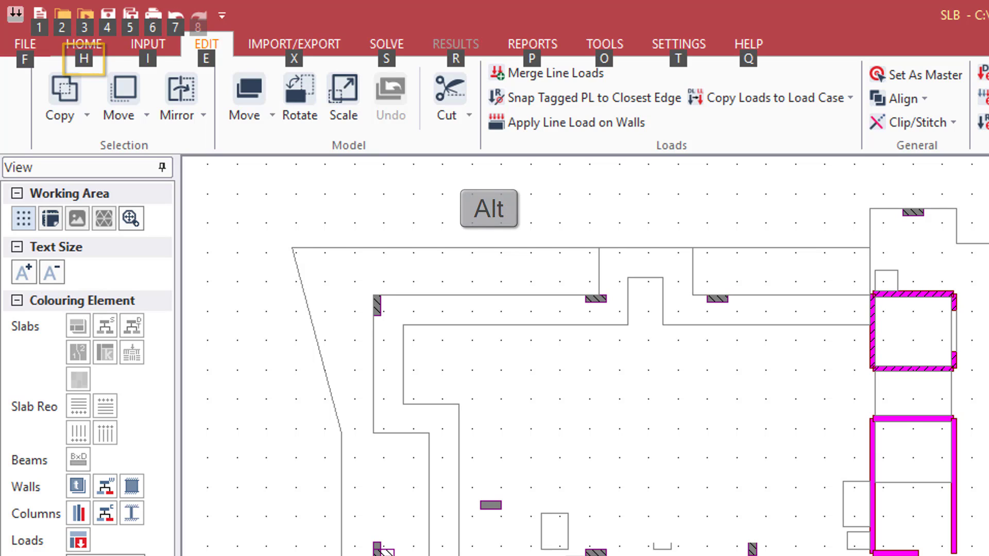
key("h")
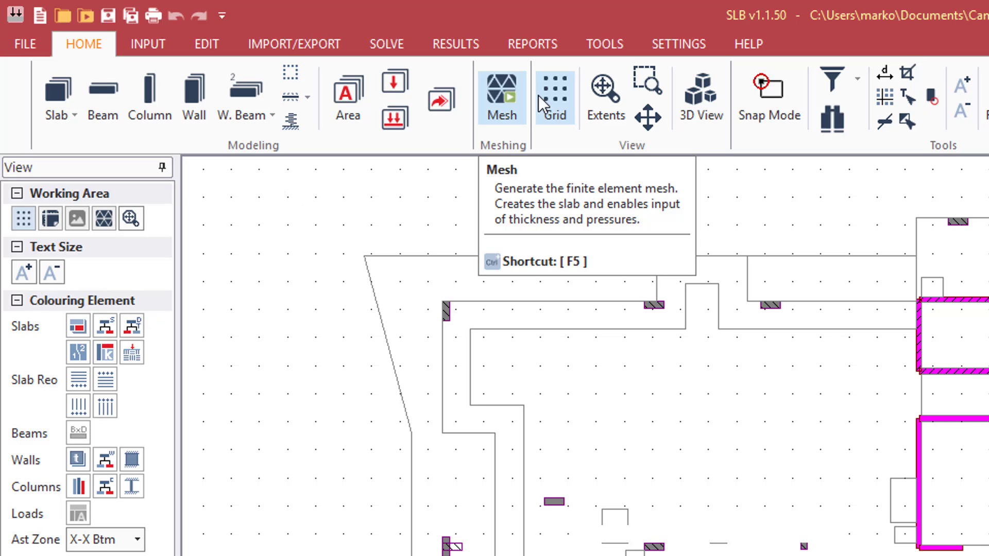
left_click(740, 45)
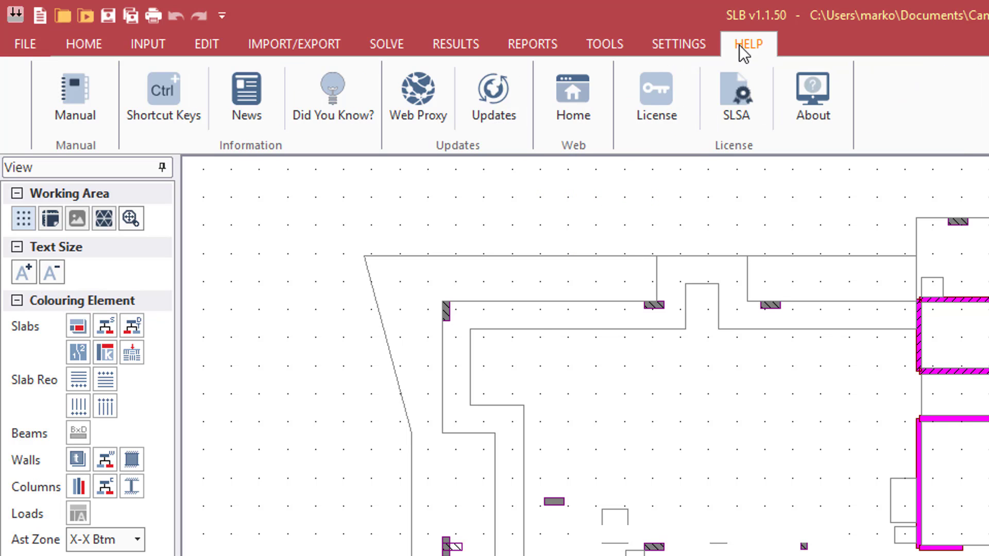
left_click(174, 97)
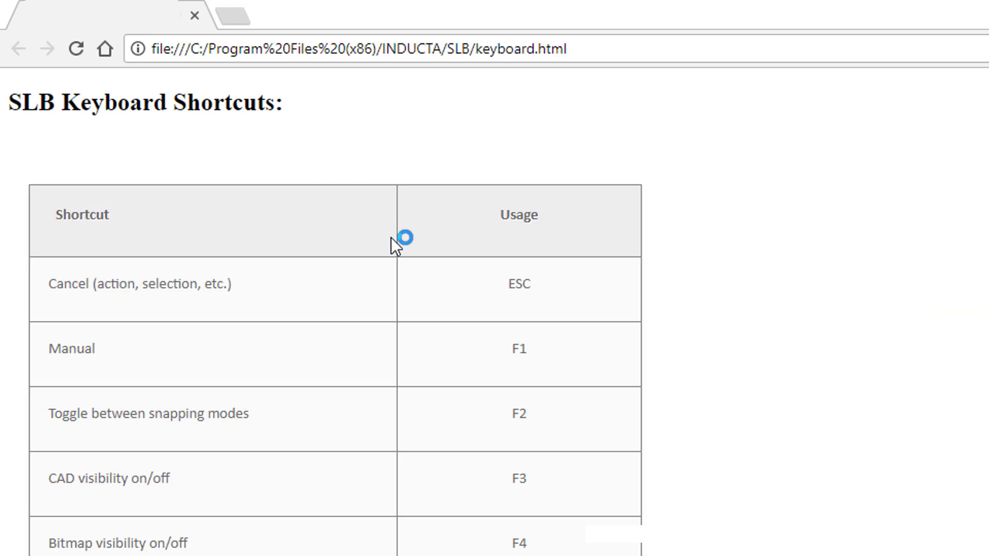
scroll(390, 242, "down", 3)
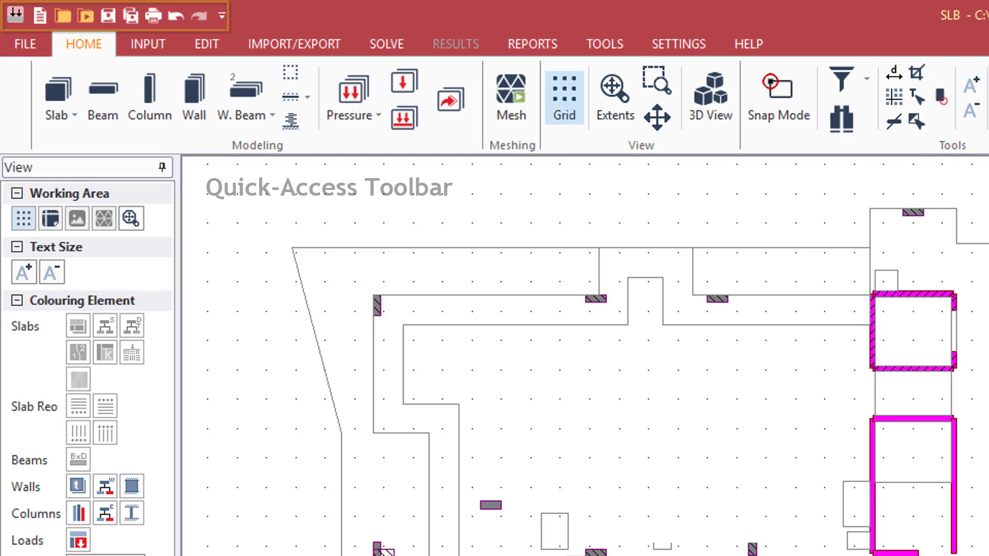
Add Mesh to the Quick Access Toolbar, then overlay the imported CAD drawing and hide it again.
right_click(508, 89)
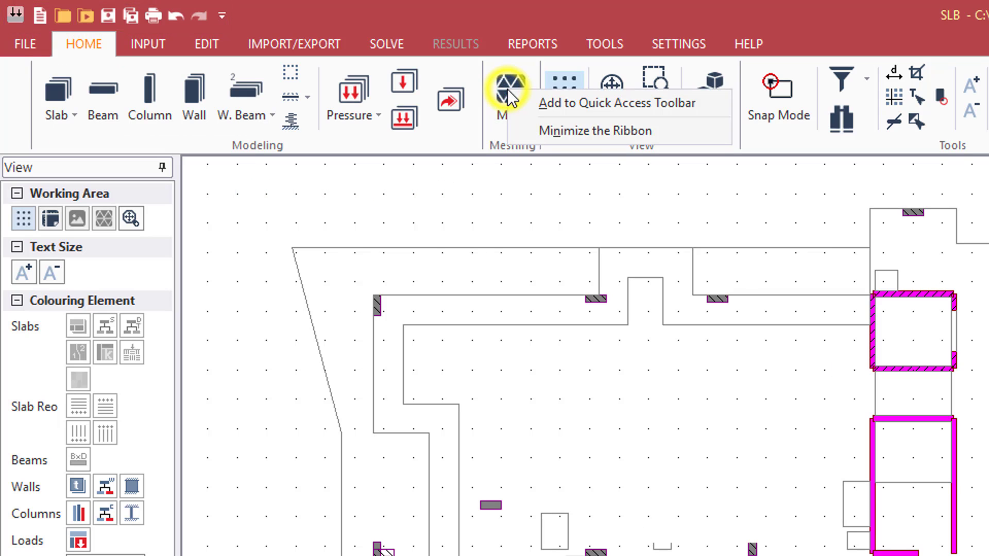
left_click(267, 47)
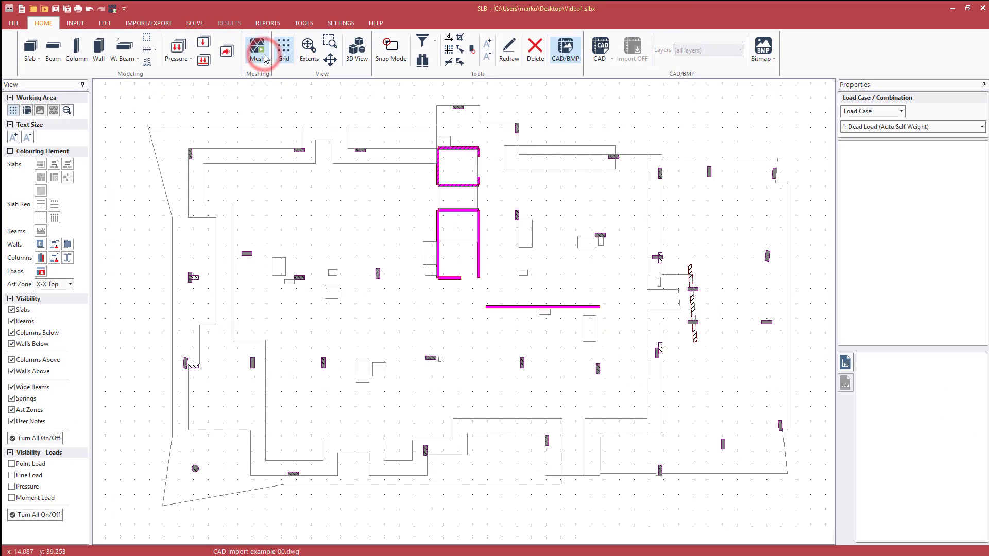
left_click(602, 53)
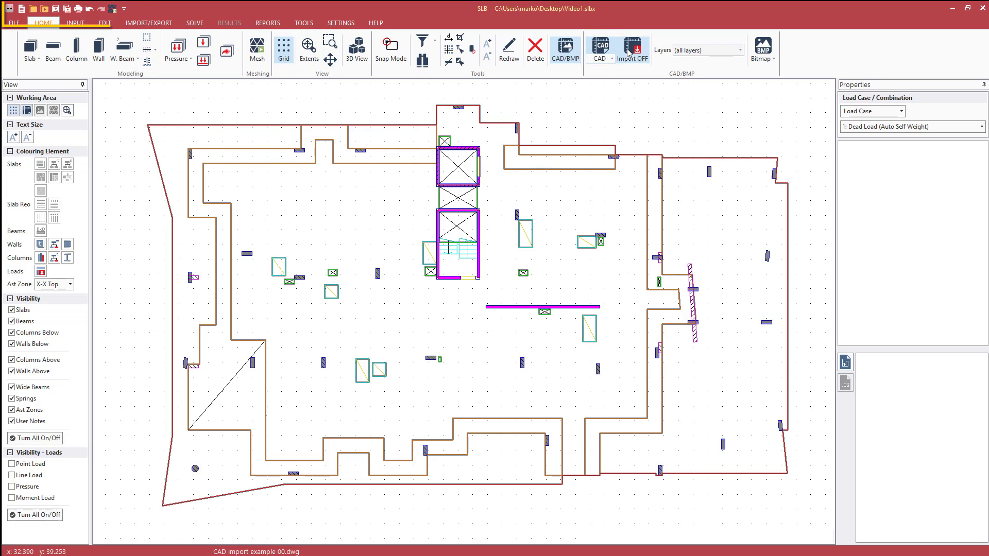
right_click(631, 51)
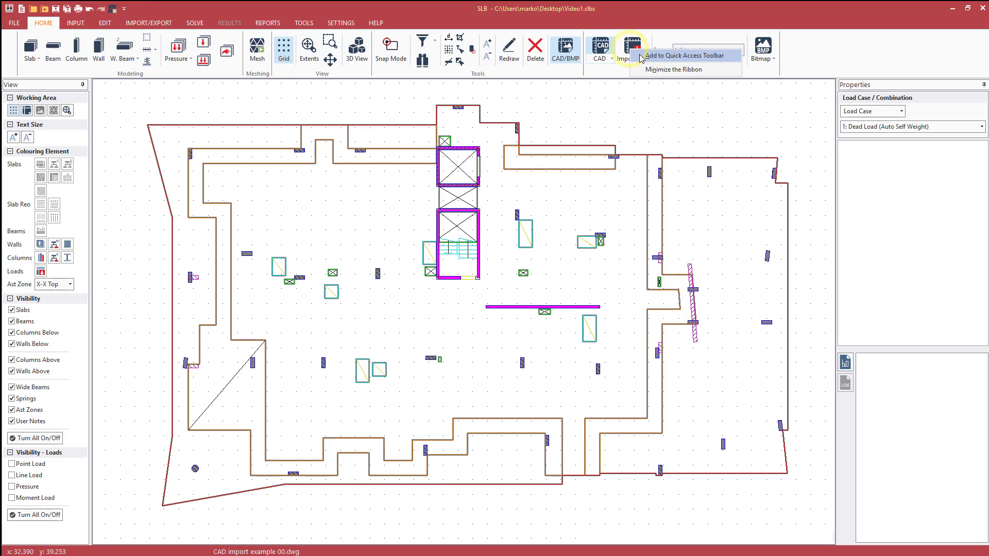
left_click(631, 53)
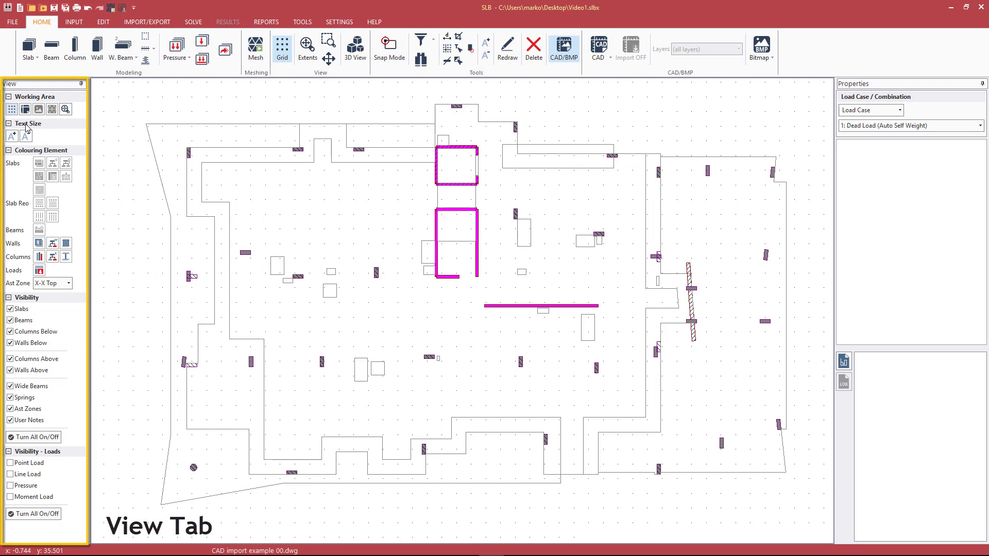
left_click(12, 109)
left_click(11, 112)
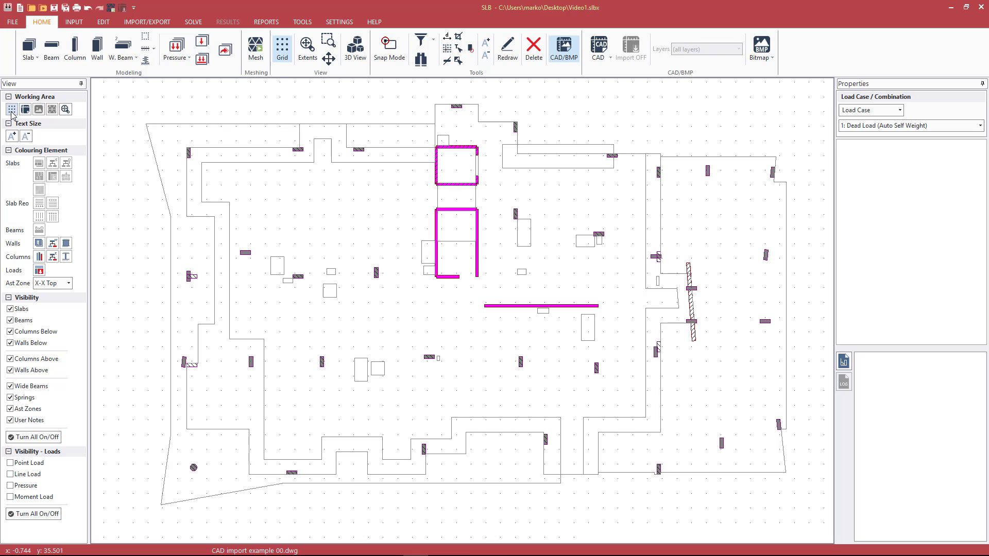
left_click(37, 246)
left_click(39, 257)
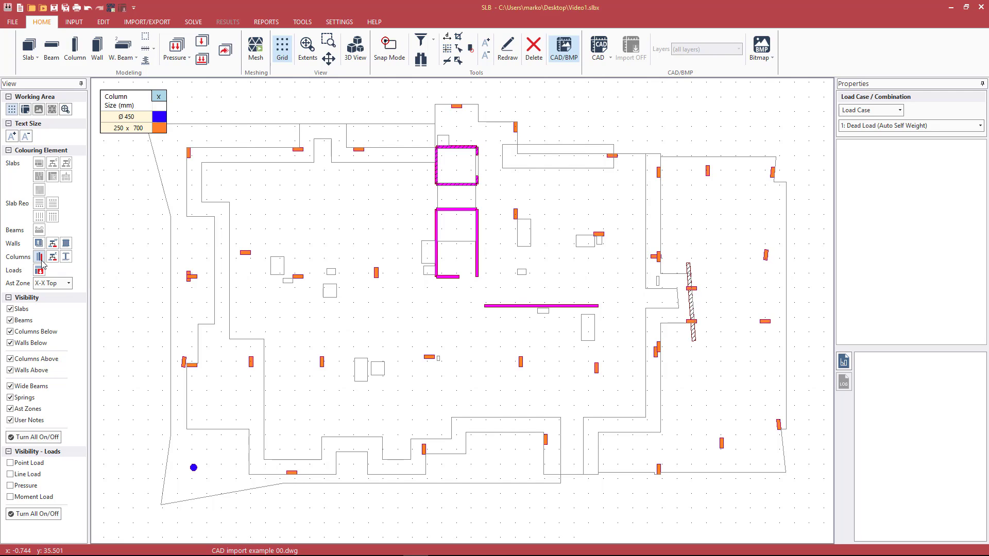
left_click(39, 259)
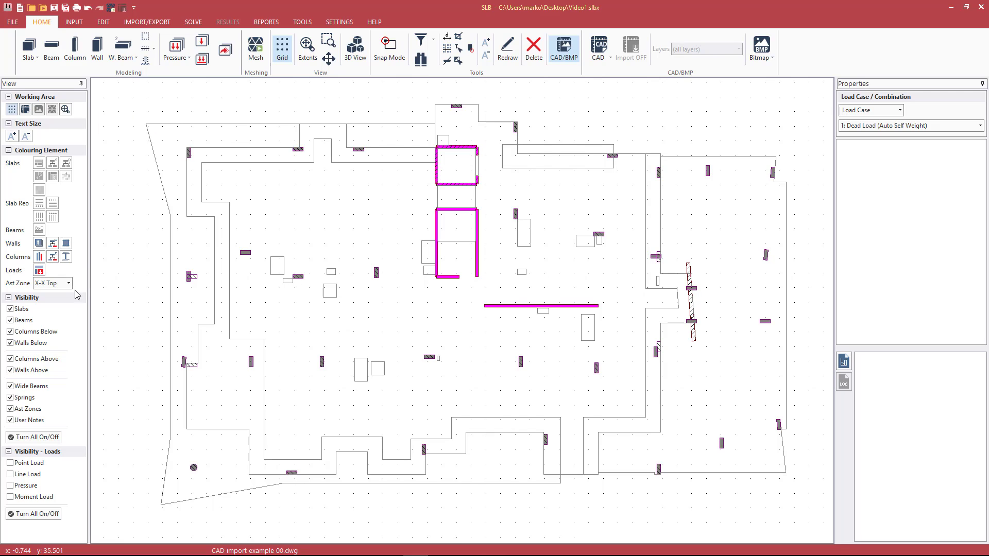
left_click(21, 309)
left_click(21, 310)
left_click(38, 437)
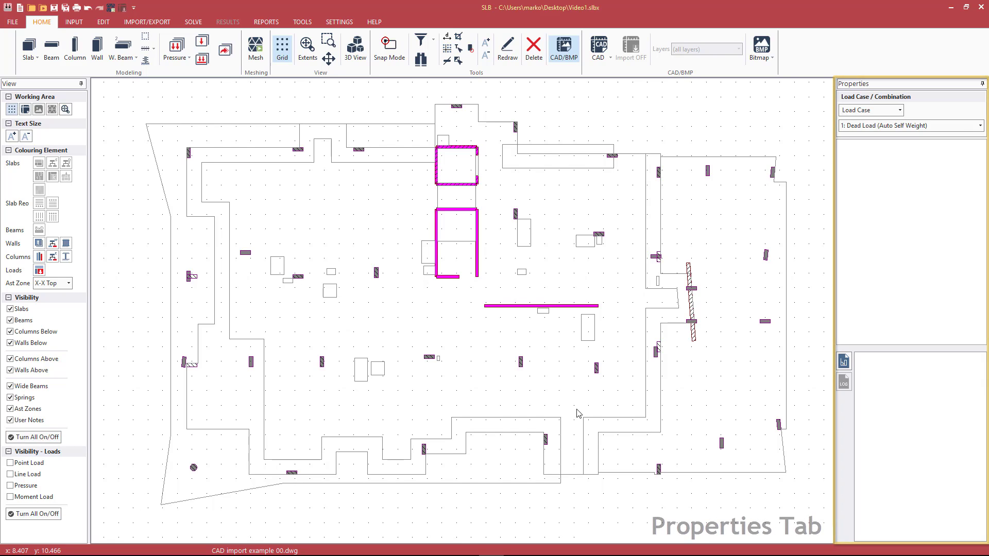
Display Load Combination 1: Strength: 1.2G+1.5Q in Properties and show the File Information panel.
left_click(899, 111)
left_click(899, 111)
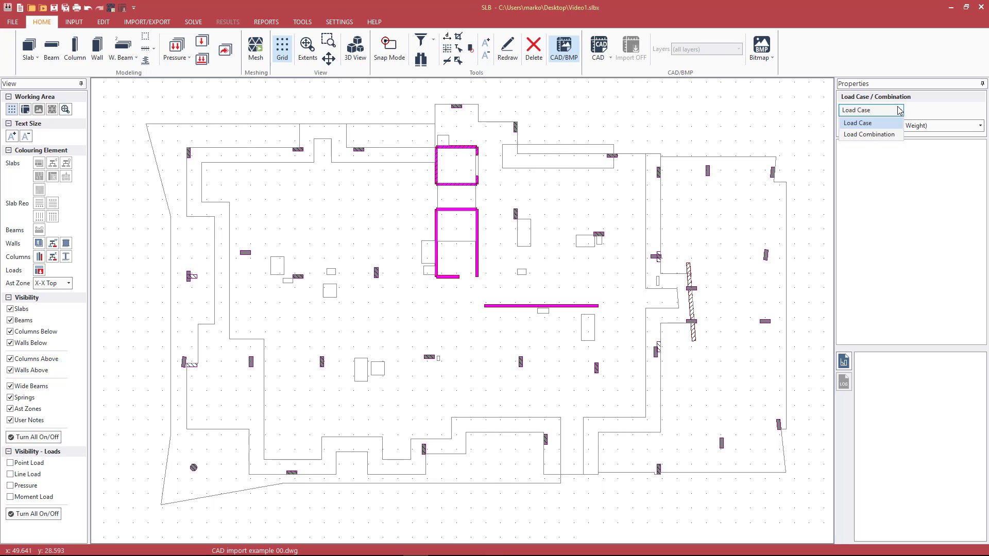
left_click(899, 110)
left_click(923, 128)
left_click(924, 126)
left_click(881, 110)
left_click(887, 132)
left_click(887, 126)
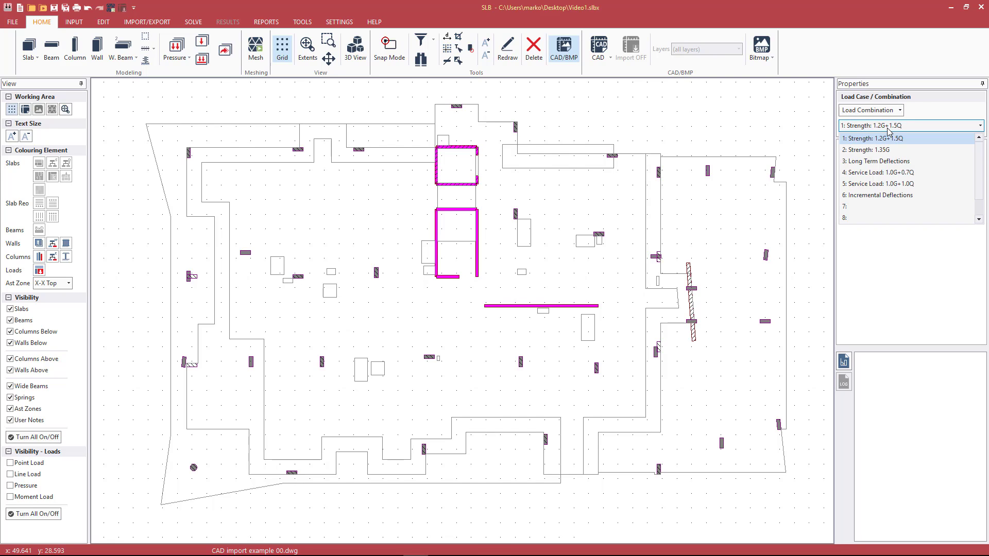
left_click(889, 132)
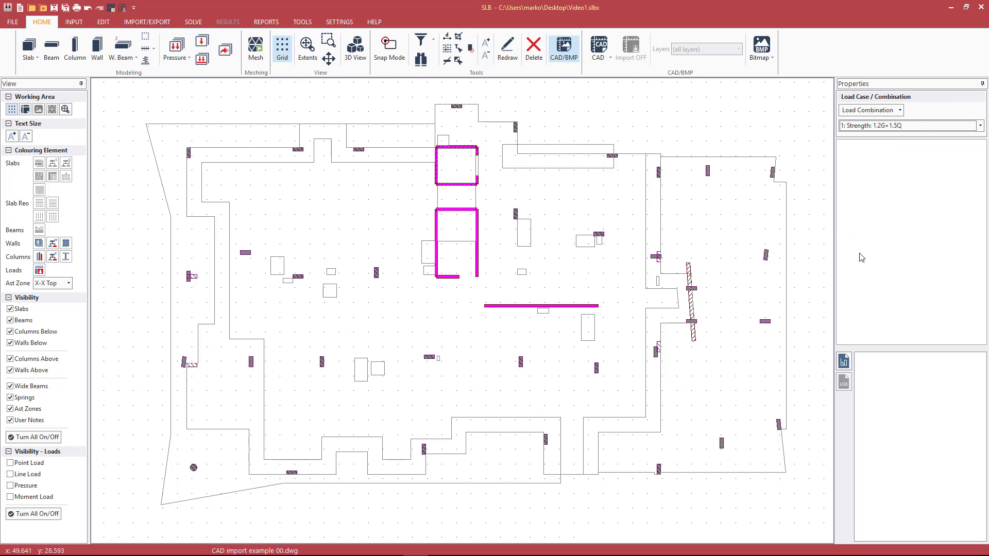
left_click(845, 362)
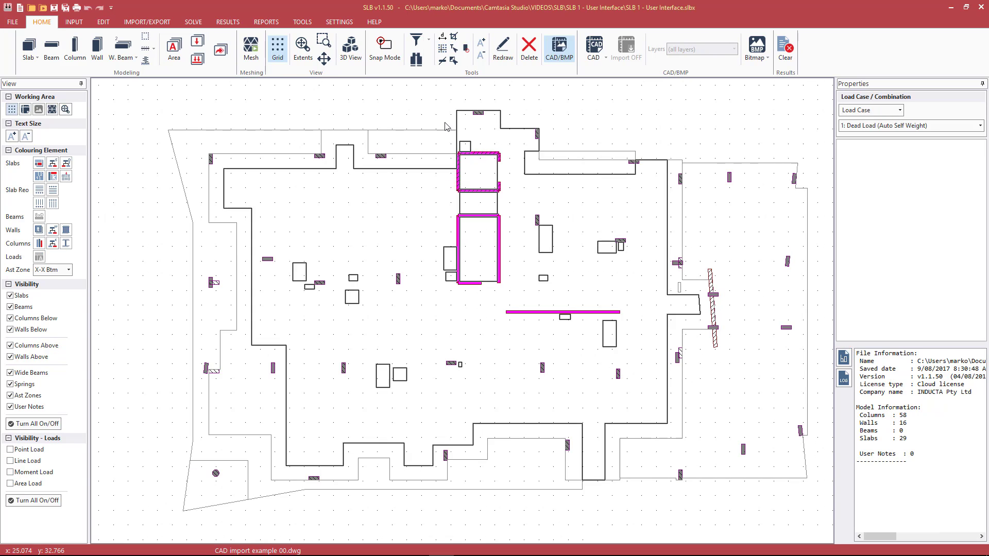
Open the INDUCTA SLB manual from HELP, maximise it, then close it.
left_click(374, 23)
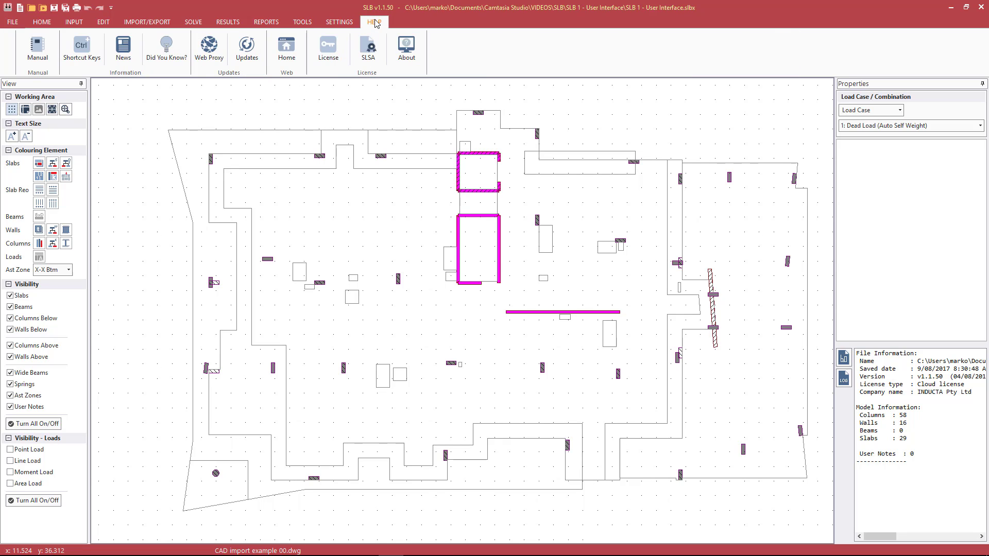
left_click(45, 51)
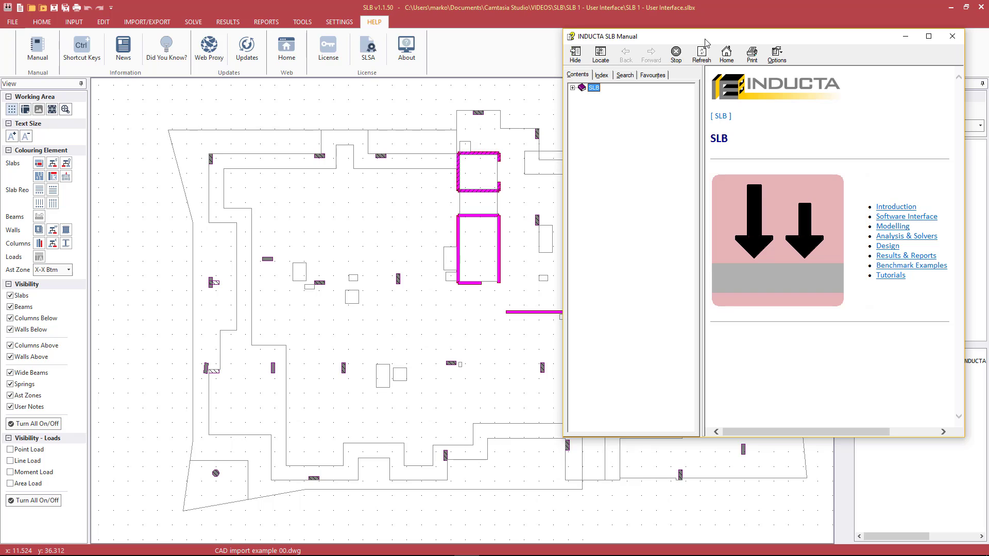
double_click(706, 39)
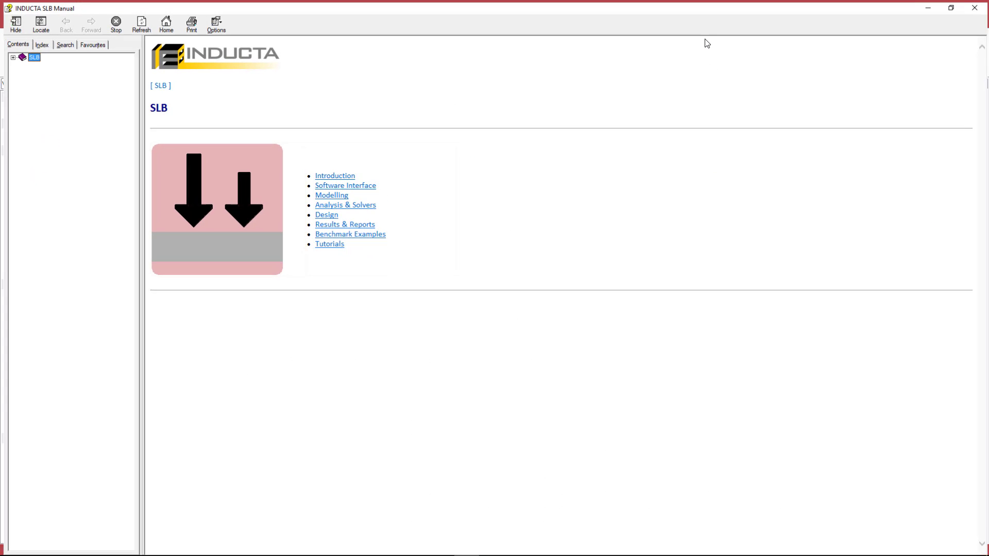
left_click(976, 5)
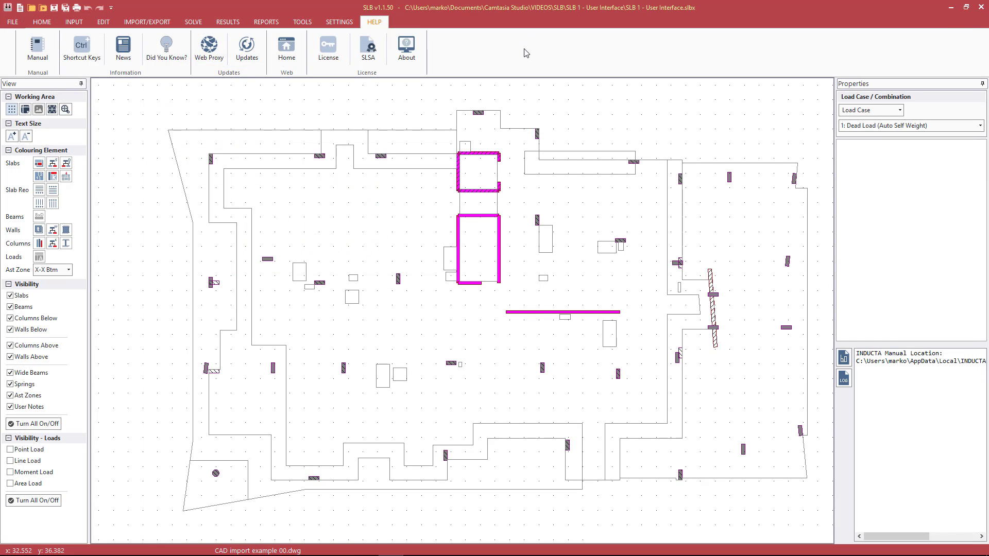
Start generating the finite element mesh with the default sub-division.
left_click(40, 22)
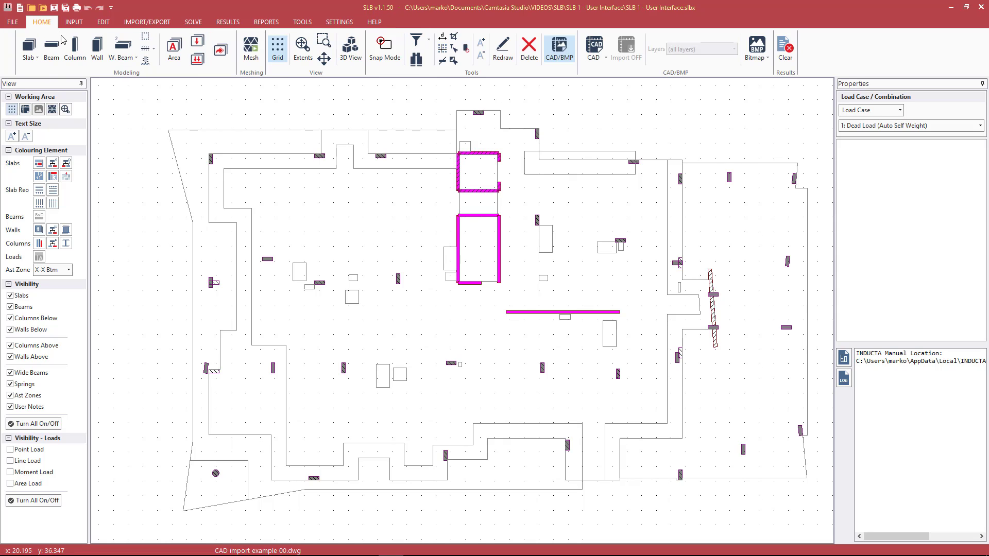
left_click(253, 47)
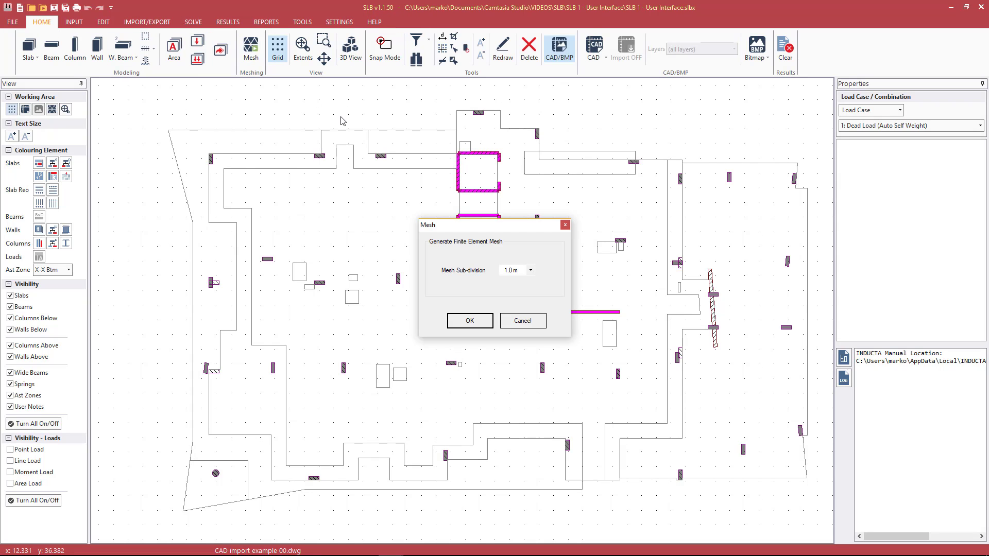
left_click(462, 322)
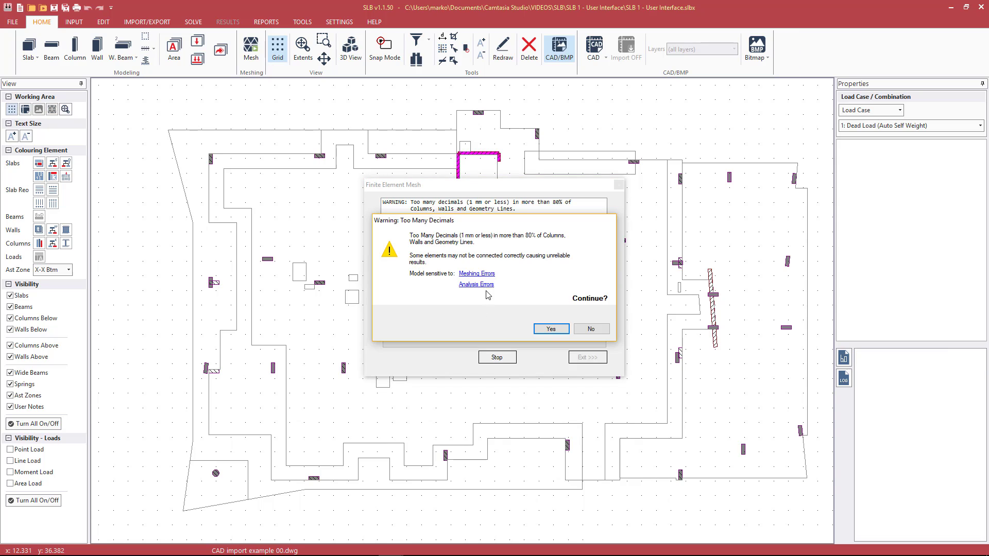
Read the manual's ERROR: Plate Analysis (m4) page, then decline continuing and stop meshing.
left_click(482, 285)
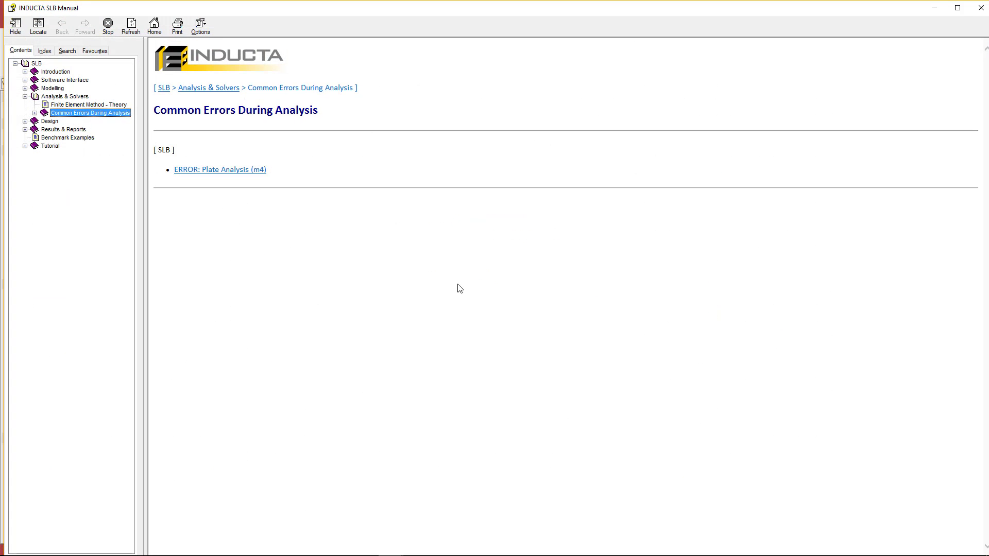
left_click(35, 113)
left_click(65, 123)
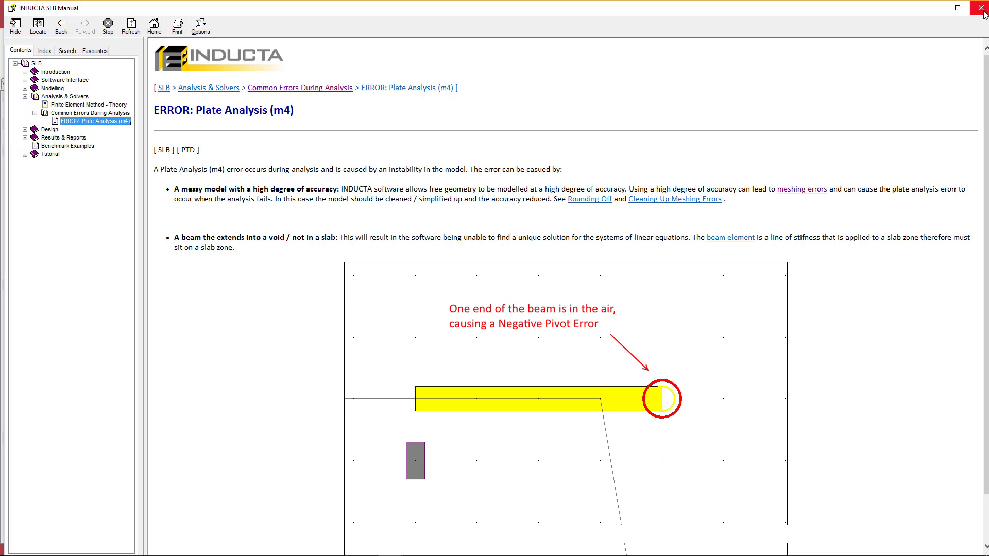
left_click(982, 8)
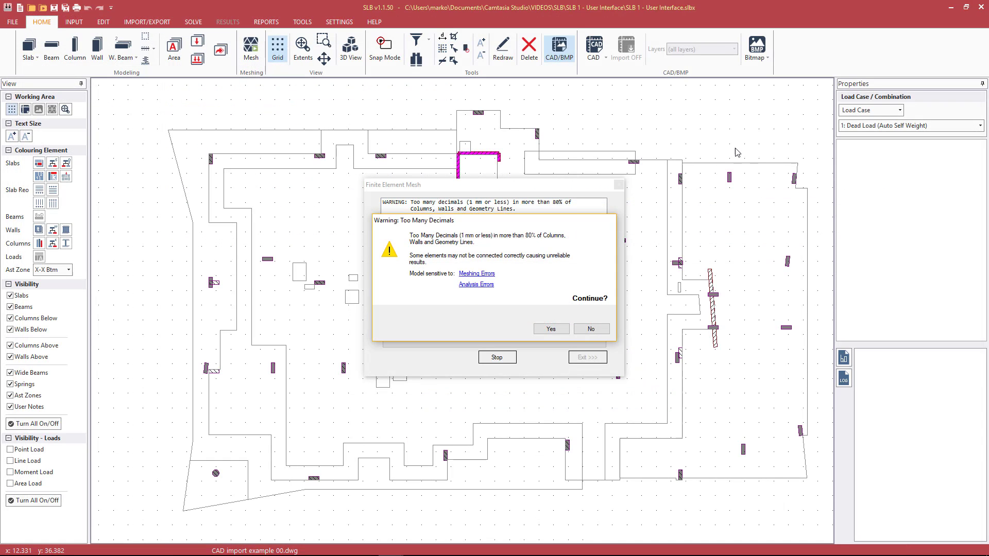
left_click(599, 327)
left_click(587, 357)
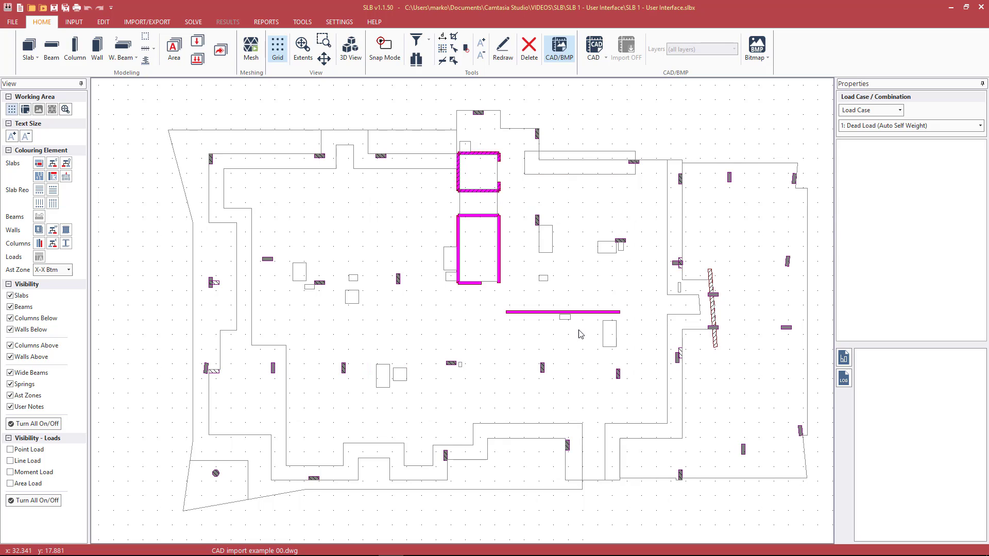
left_click(295, 20)
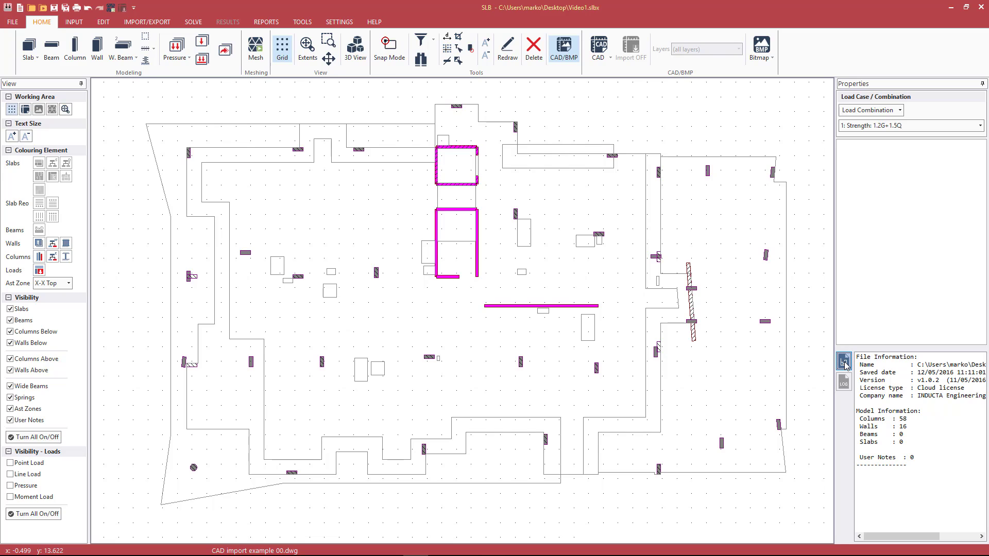
Unpin the Properties and View panels to the edges and minimize the ribbon.
left_click(982, 84)
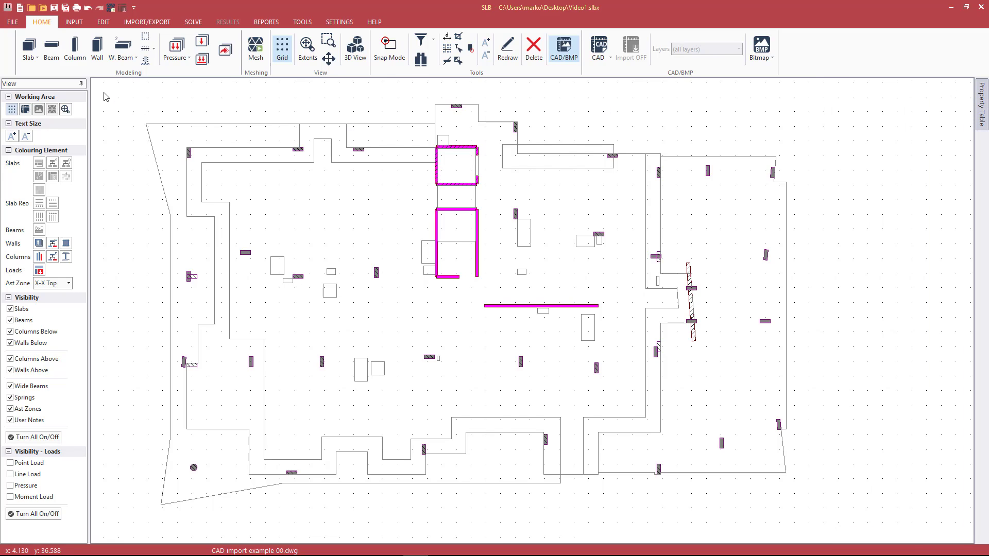
left_click(81, 84)
left_click(133, 7)
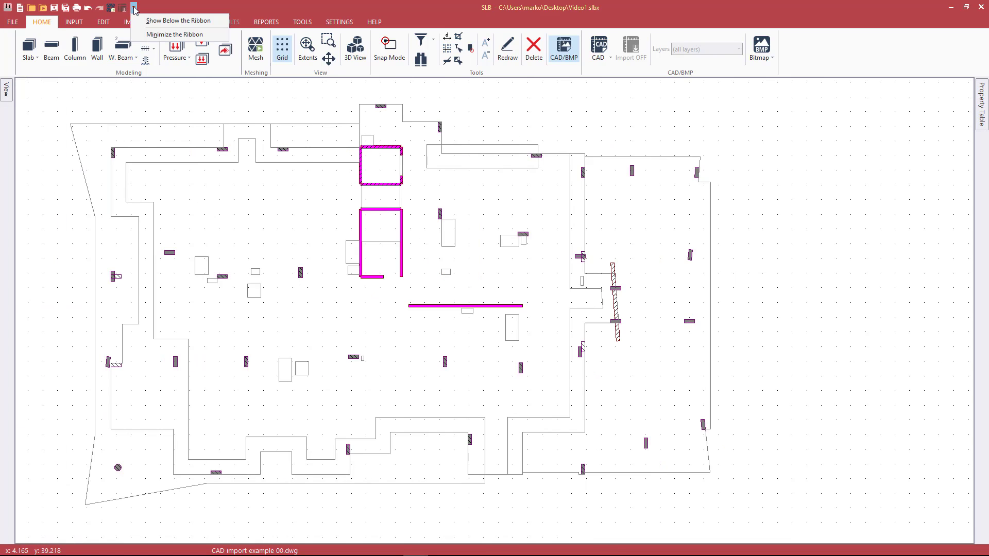
left_click(161, 35)
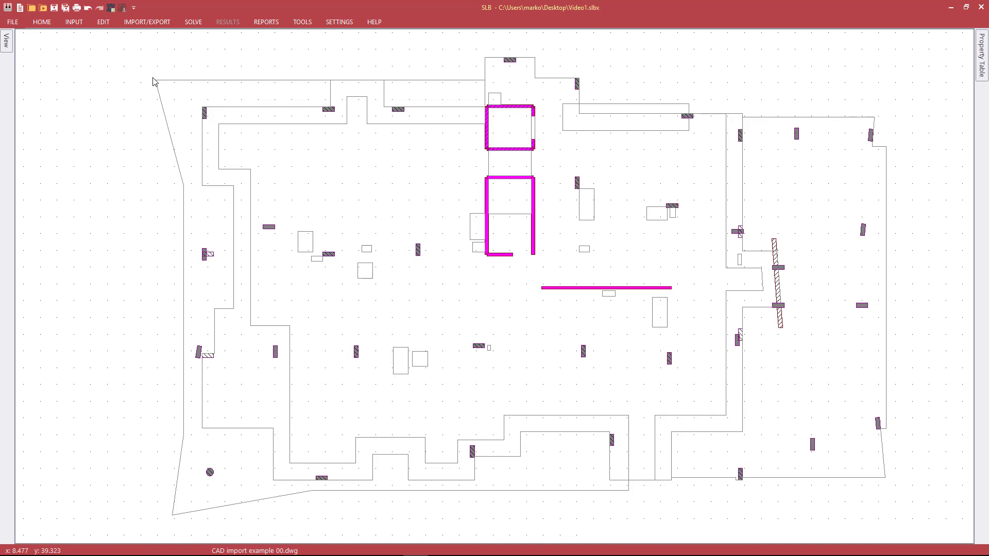
Place a column and draw a horizontal wall in the upper-left of the plan.
left_click(291, 166)
left_click(325, 200)
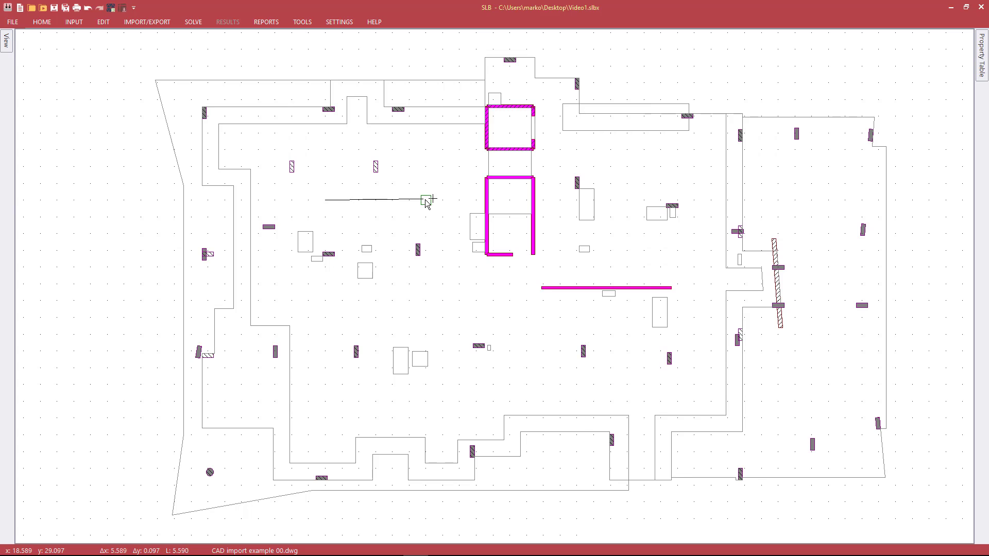
left_click(424, 200)
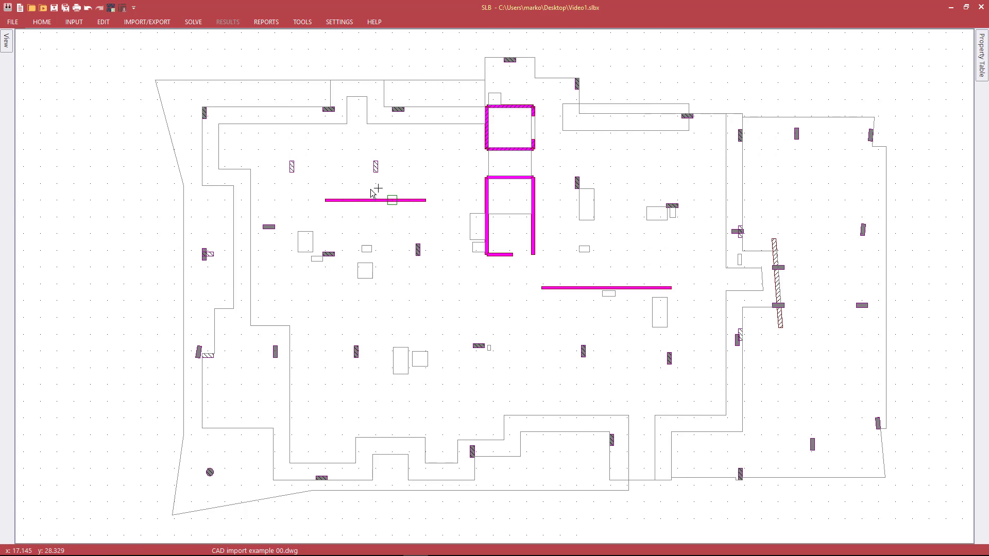